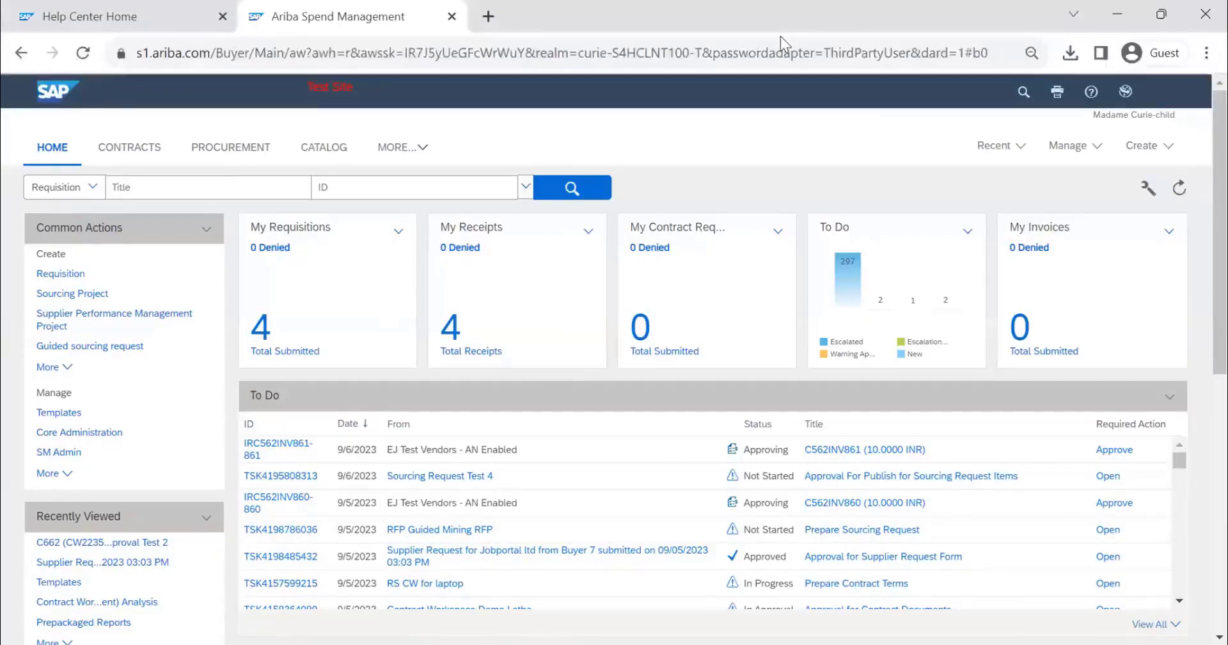
Open the Help Center and search its content for "sourcing event"
{"action": "left_click", "coordinate": [1092, 95]}
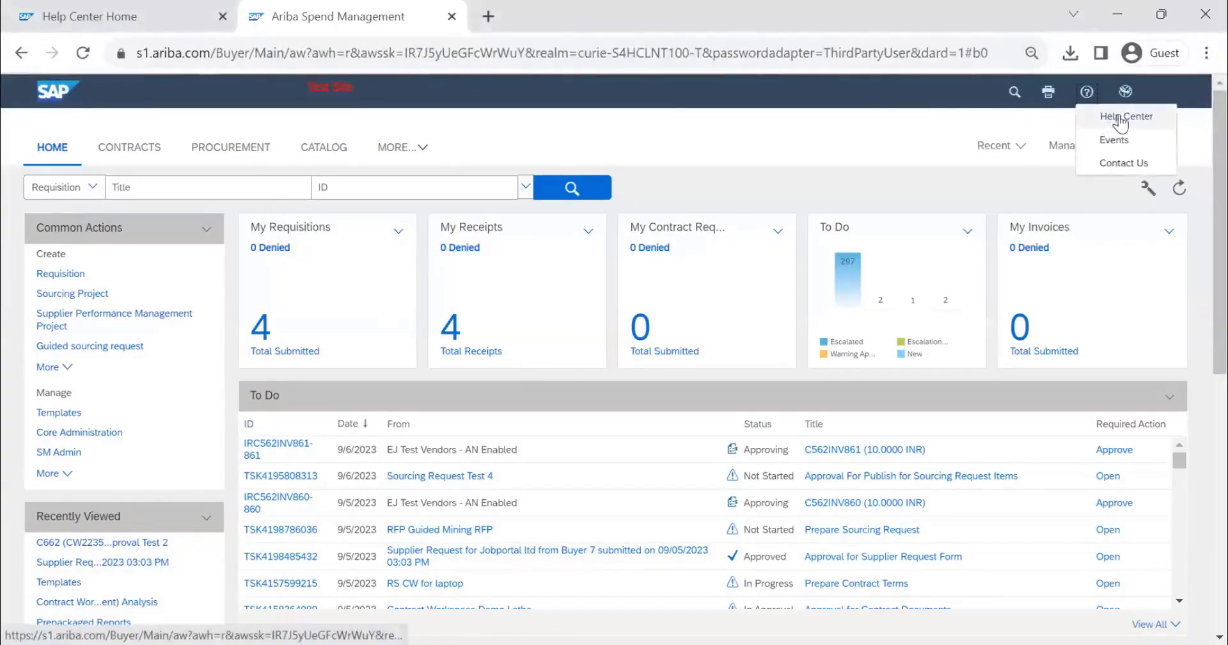
{"action": "left_click", "coordinate": [1121, 122]}
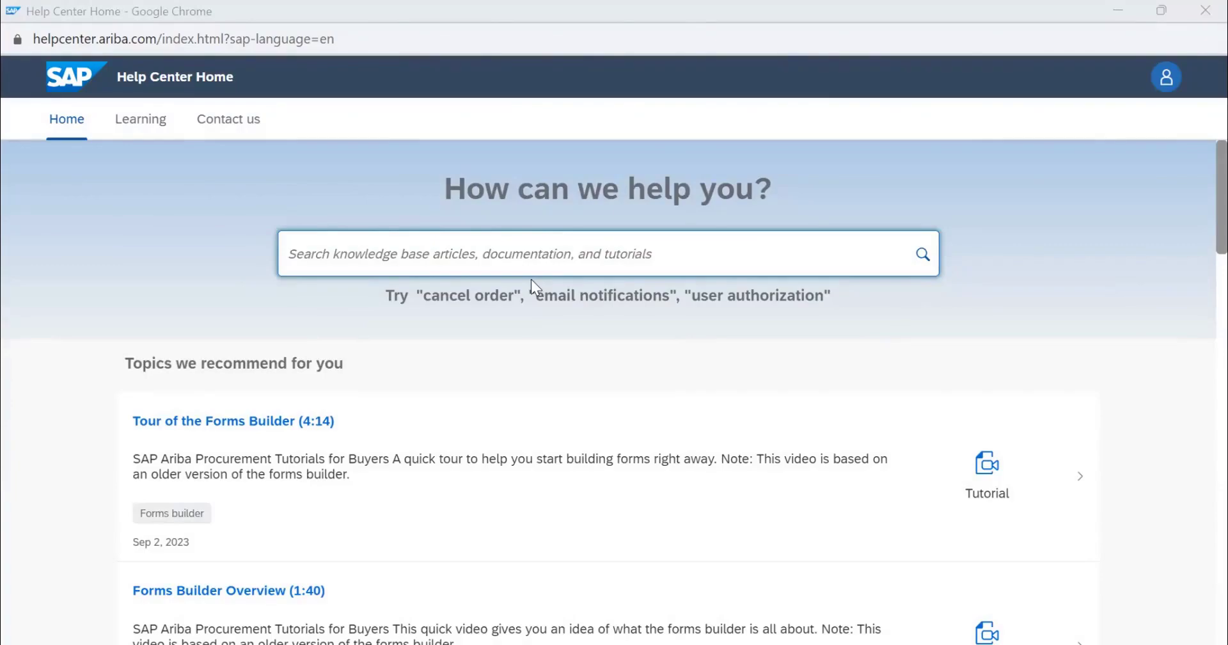
{"action": "left_click", "coordinate": [604, 251]}
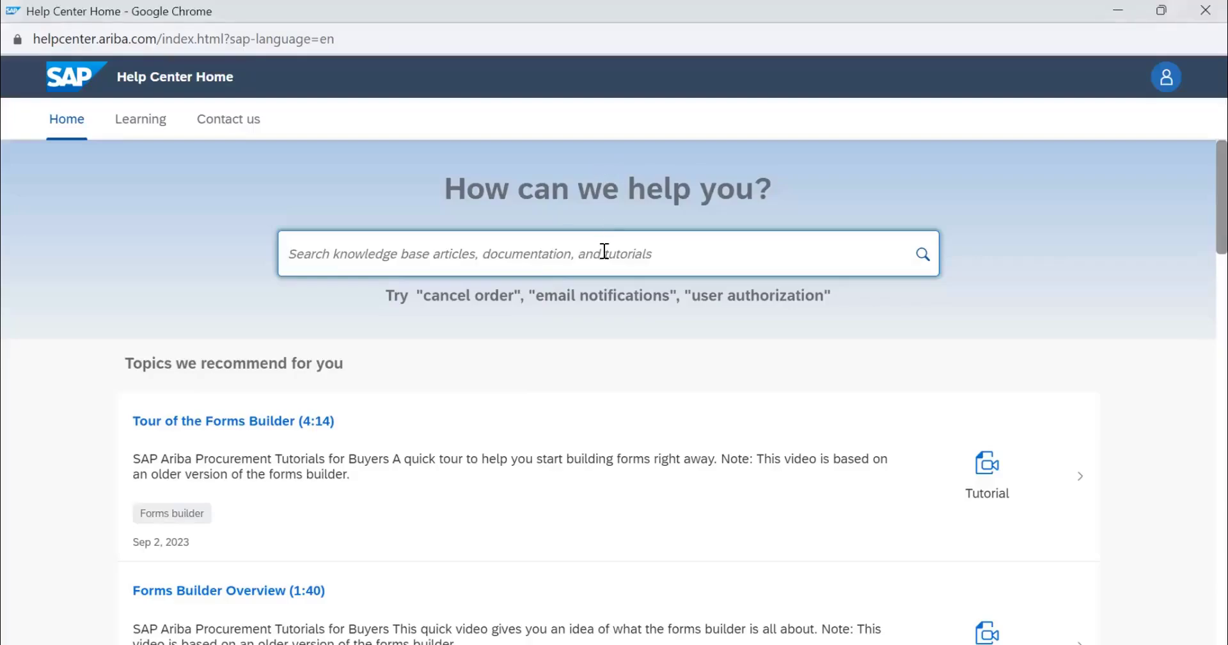
{"action": "type", "text": "sour"}
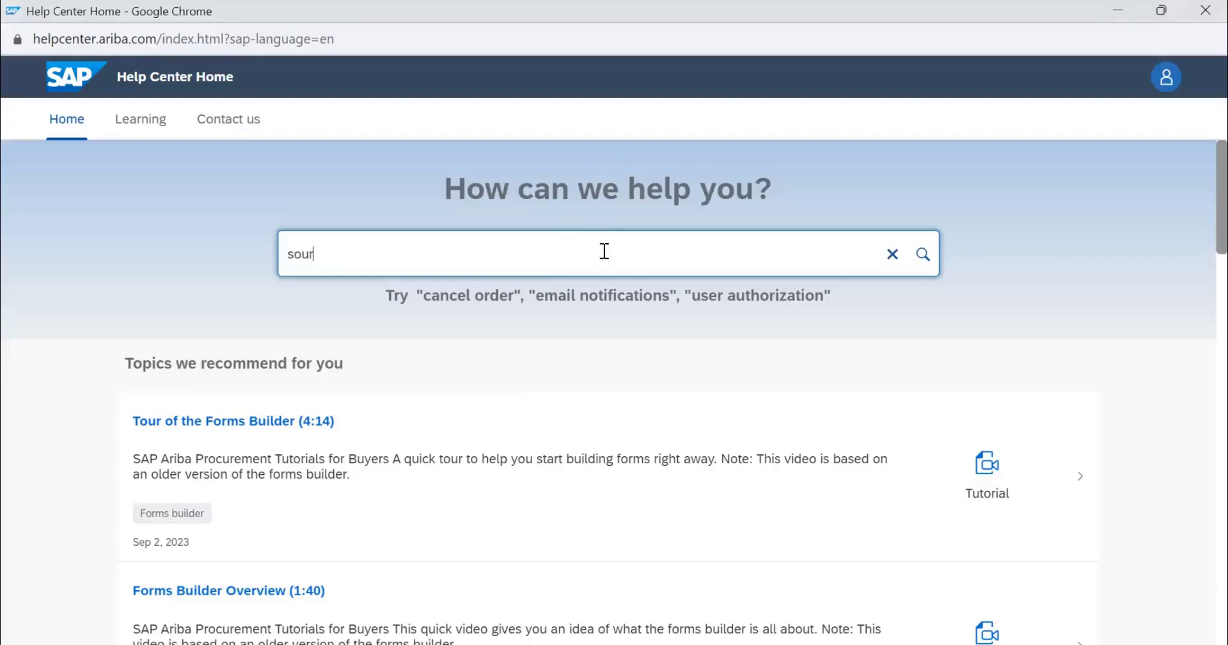
{"action": "type", "text": "cing event"}
{"action": "key", "text": "Return"}
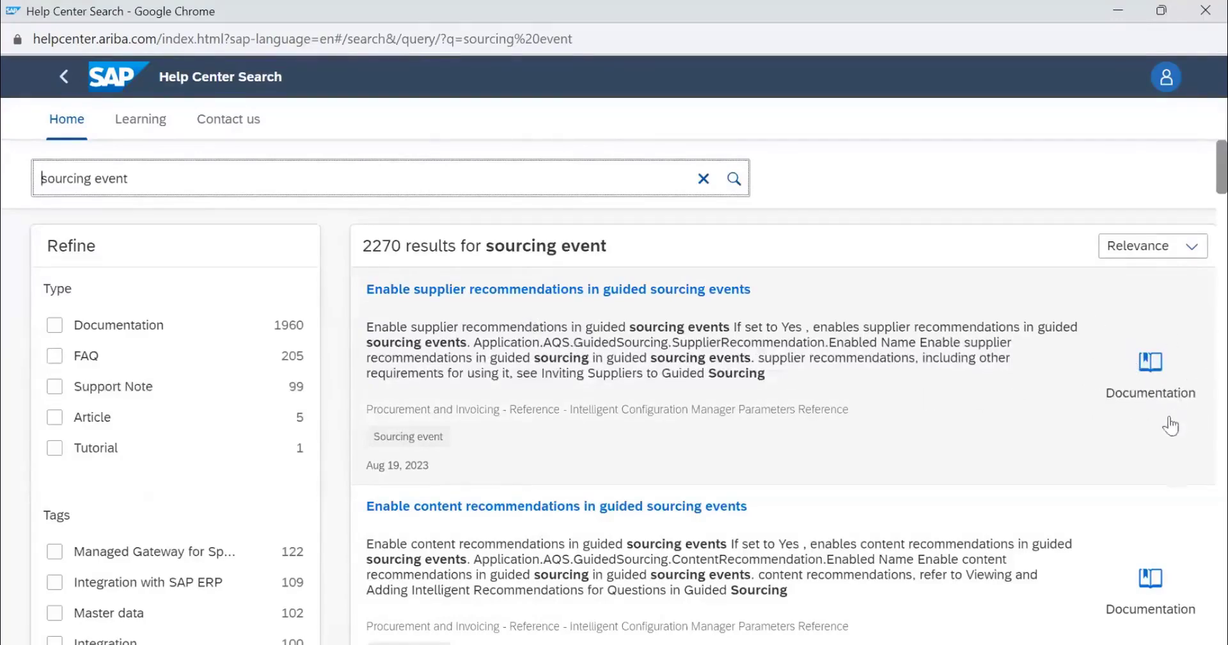
Look through the list of search results for "sourcing event"
{"action": "scroll", "coordinate": [1170, 429], "scroll_direction": "down", "scroll_amount": 12}
{"action": "scroll", "coordinate": [1168, 441], "scroll_direction": "down", "scroll_amount": 5}
{"action": "scroll", "coordinate": [1169, 442], "scroll_direction": "down", "scroll_amount": 12}
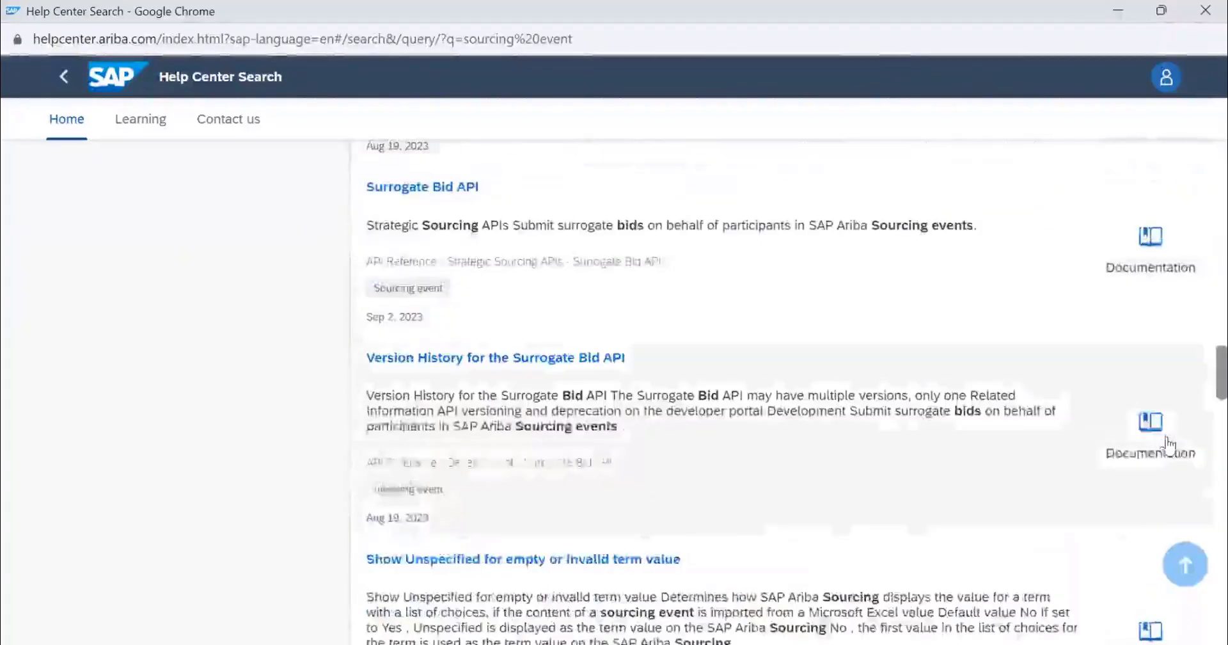
{"action": "scroll", "coordinate": [895, 388], "scroll_direction": "up", "scroll_amount": 7}
{"action": "scroll", "coordinate": [896, 388], "scroll_direction": "up", "scroll_amount": 20}
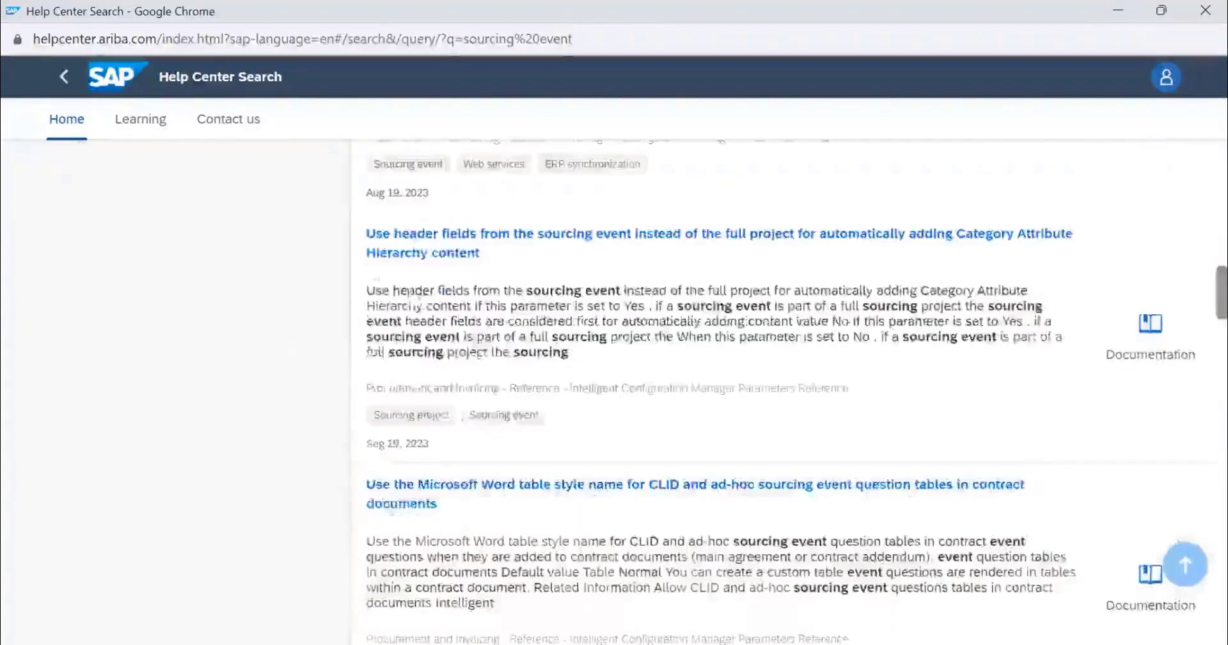
Replace the Help Center search query with "how to" to bring up suggested questions
{"action": "left_click", "coordinate": [263, 186]}
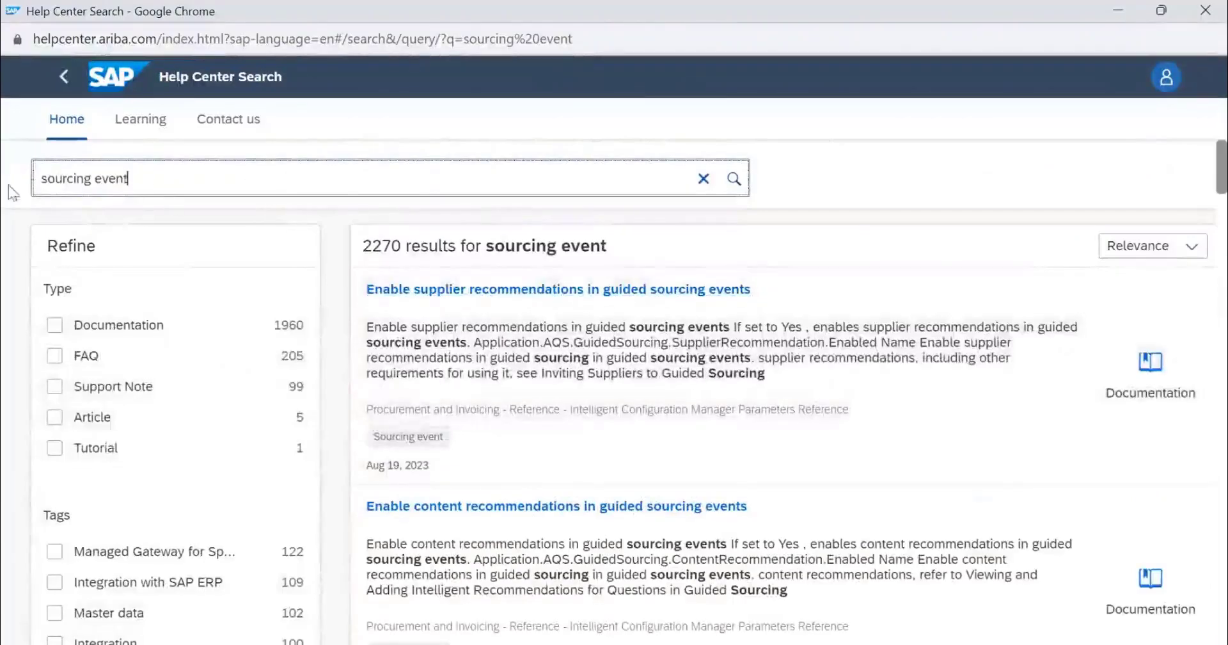
{"action": "left_click_drag", "start_coordinate": [39, 186], "coordinate": [1049, 186]}
{"action": "type", "text": "adding"}
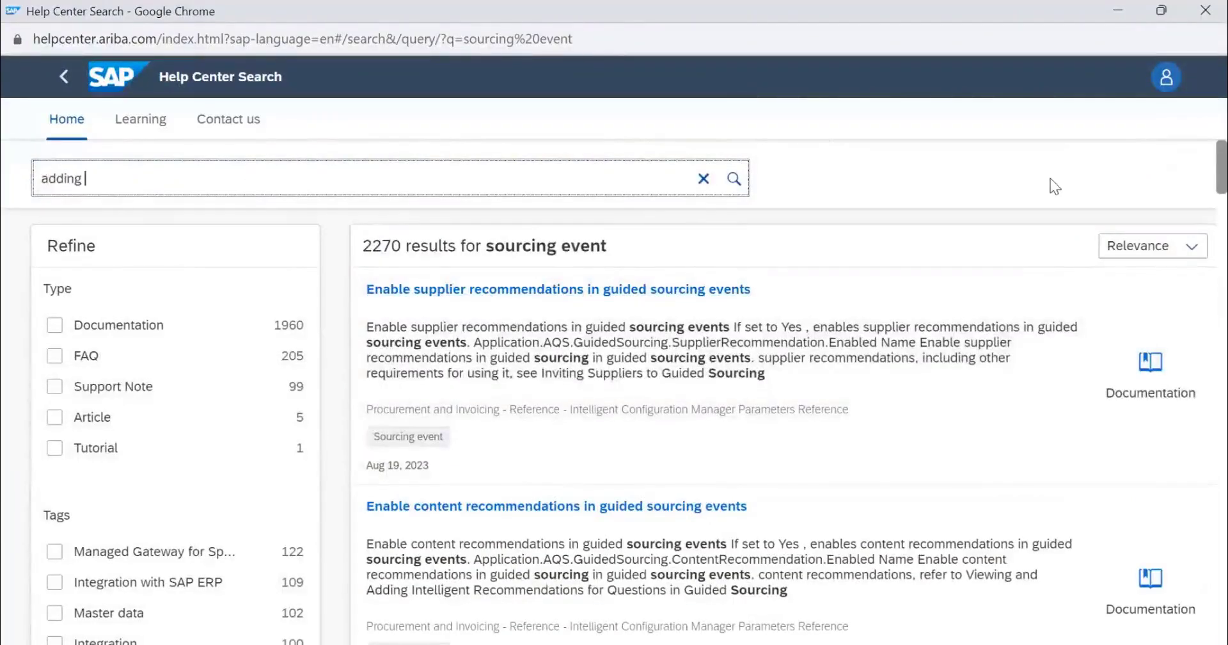
{"action": "key", "text": "BackSpace"}
{"action": "key", "text": "BackSpace"}
{"action": "key", "text": "BackSpace"}
{"action": "key", "text": "BackSpace"}
{"action": "key", "text": "BackSpace"}
{"action": "key", "text": "BackSpace"}
{"action": "key", "text": "BackSpace"}
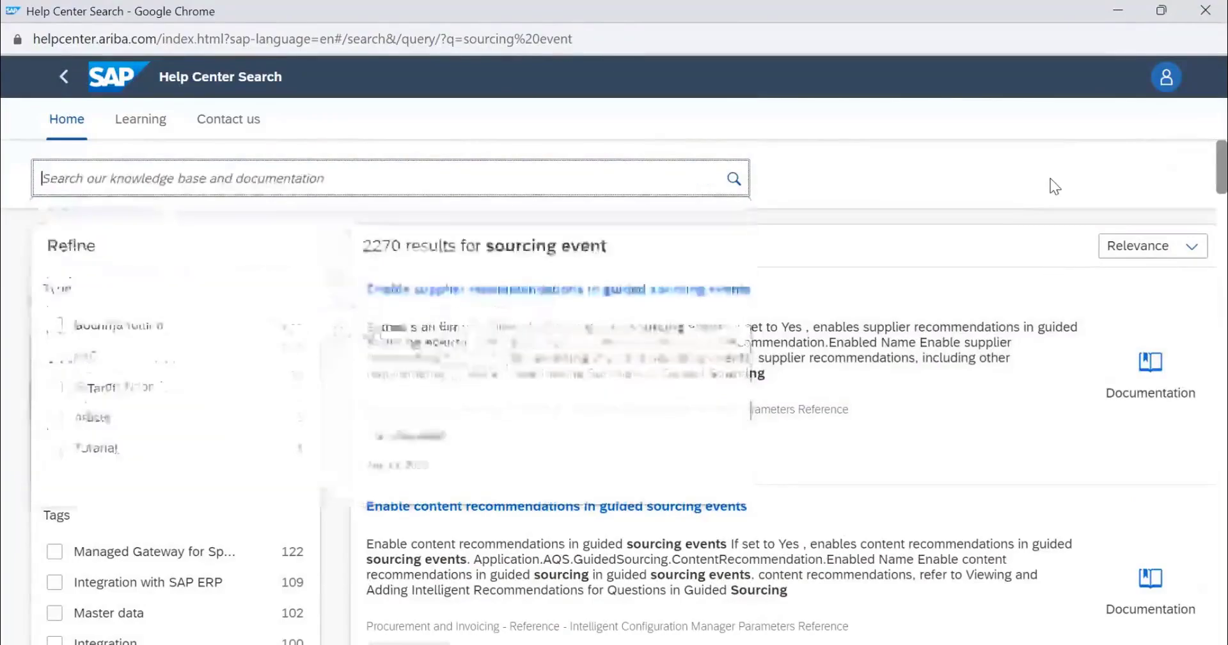
{"action": "type", "text": "how to"}
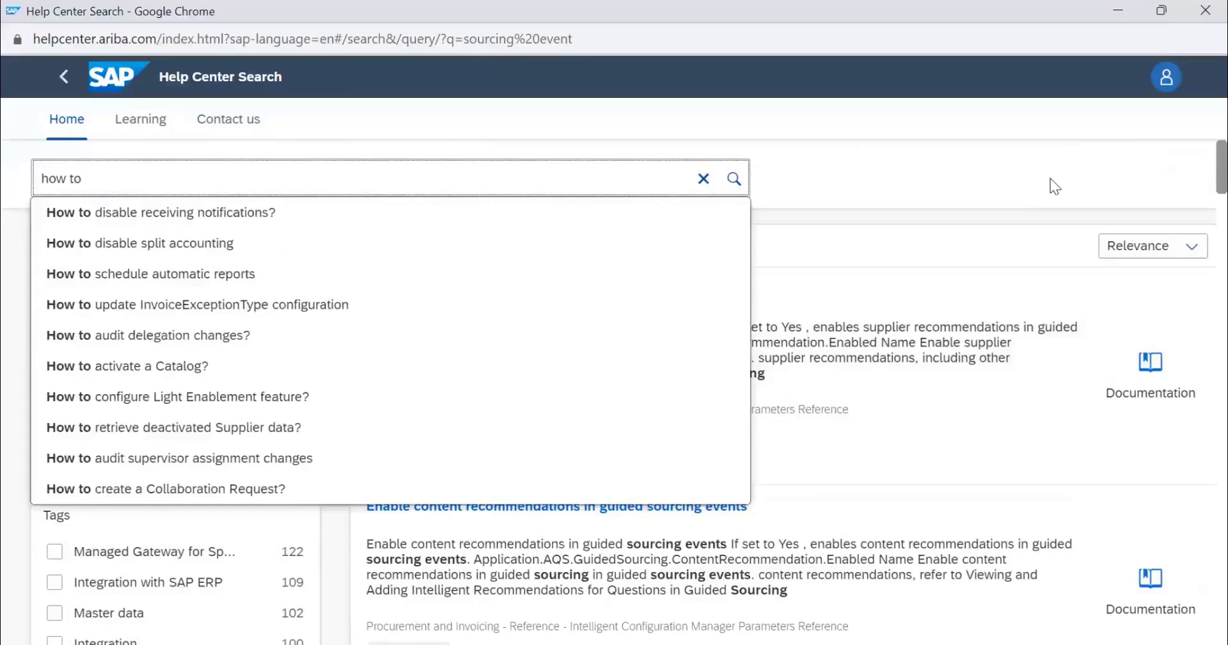
{"action": "type", "text": " view ca"}
{"action": "key", "text": "BackSpace"}
{"action": "key", "text": "BackSpace"}
{"action": "key", "text": "BackSpace"}
{"action": "key", "text": "BackSpace"}
{"action": "key", "text": "BackSpace"}
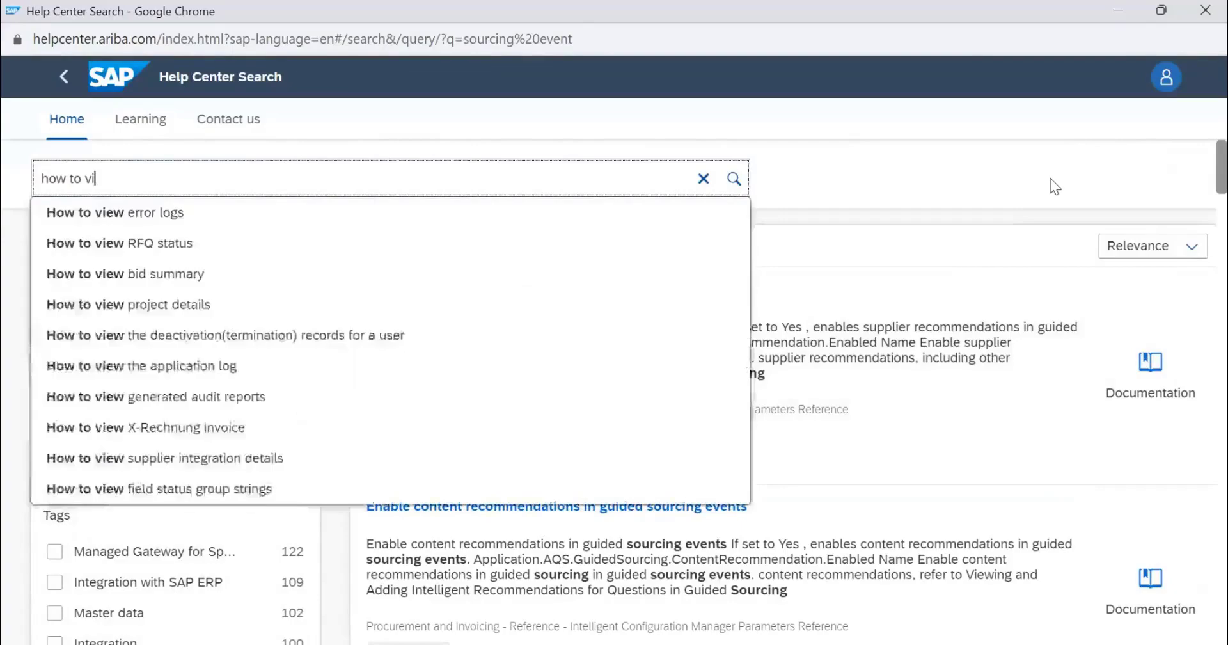
{"action": "key", "text": "BackSpace"}
{"action": "key", "text": "BackSpace"}
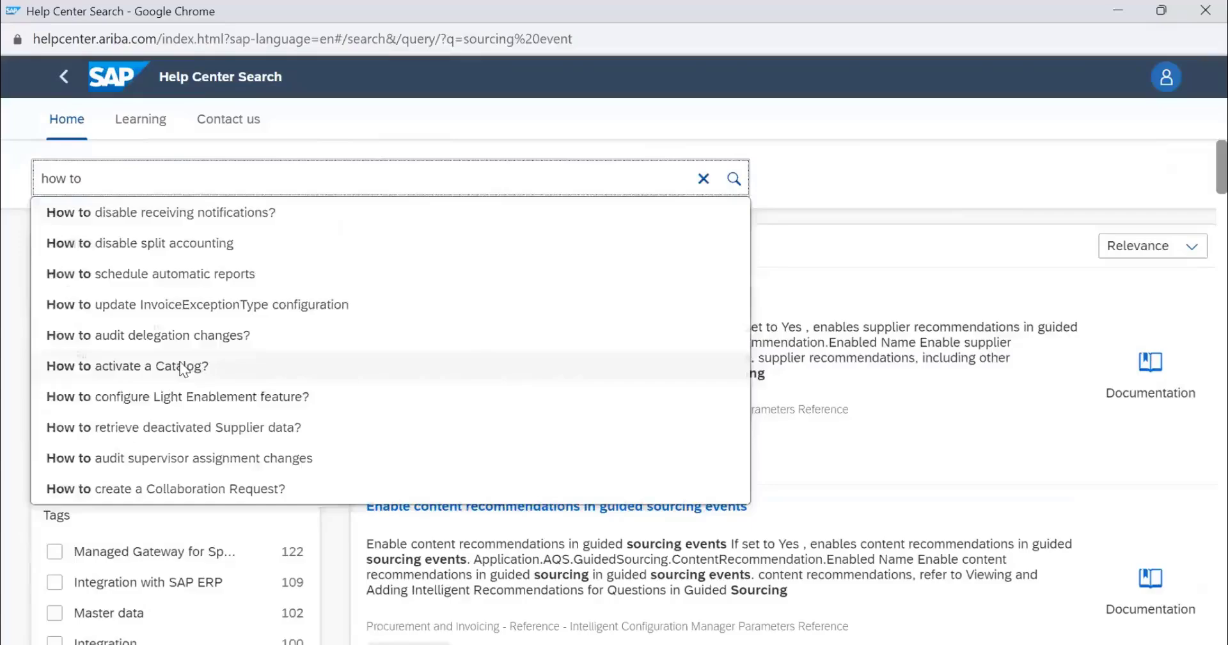
Search with the suggested question "How to activate a Catalog?" and open the FAQ article of the same name
{"action": "left_click", "coordinate": [182, 367]}
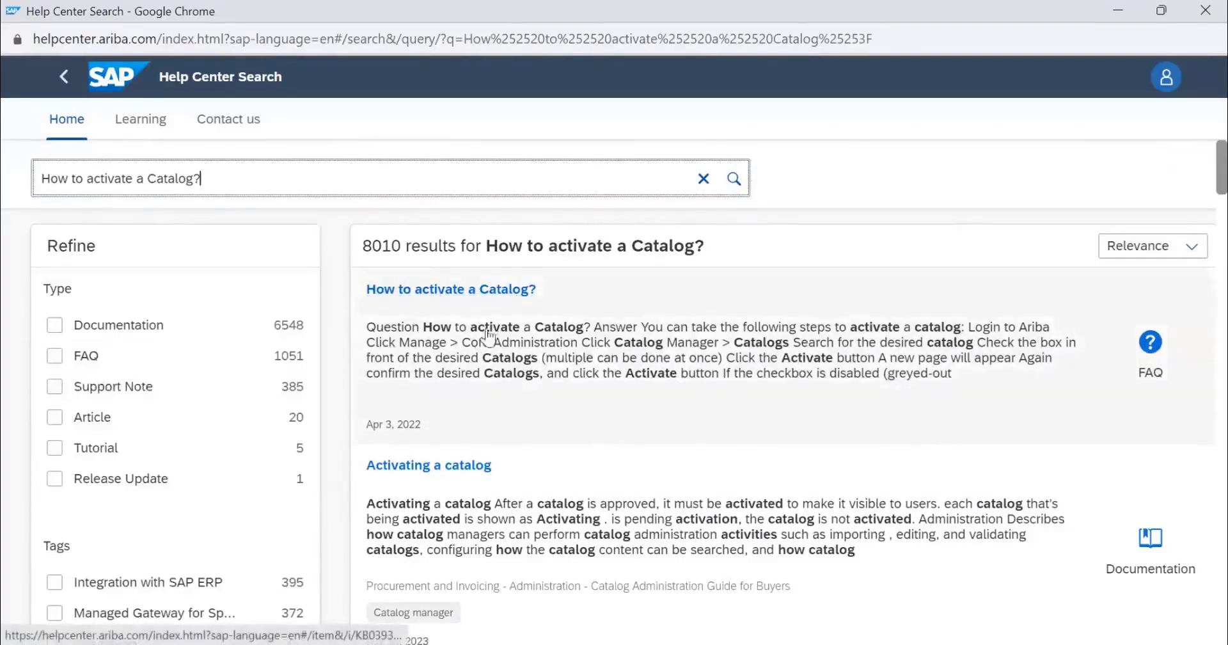
{"action": "left_click", "coordinate": [532, 344]}
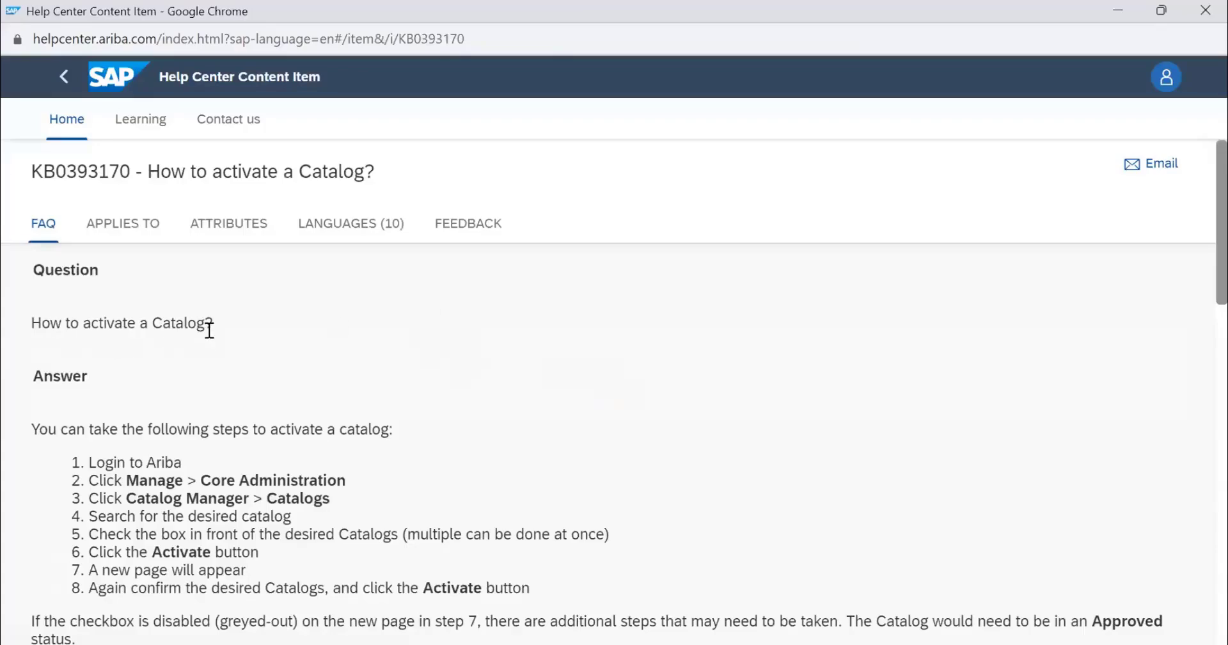
Read the FAQ article's answer on how to activate a catalog
{"action": "scroll", "coordinate": [211, 336], "scroll_direction": "down", "scroll_amount": 1}
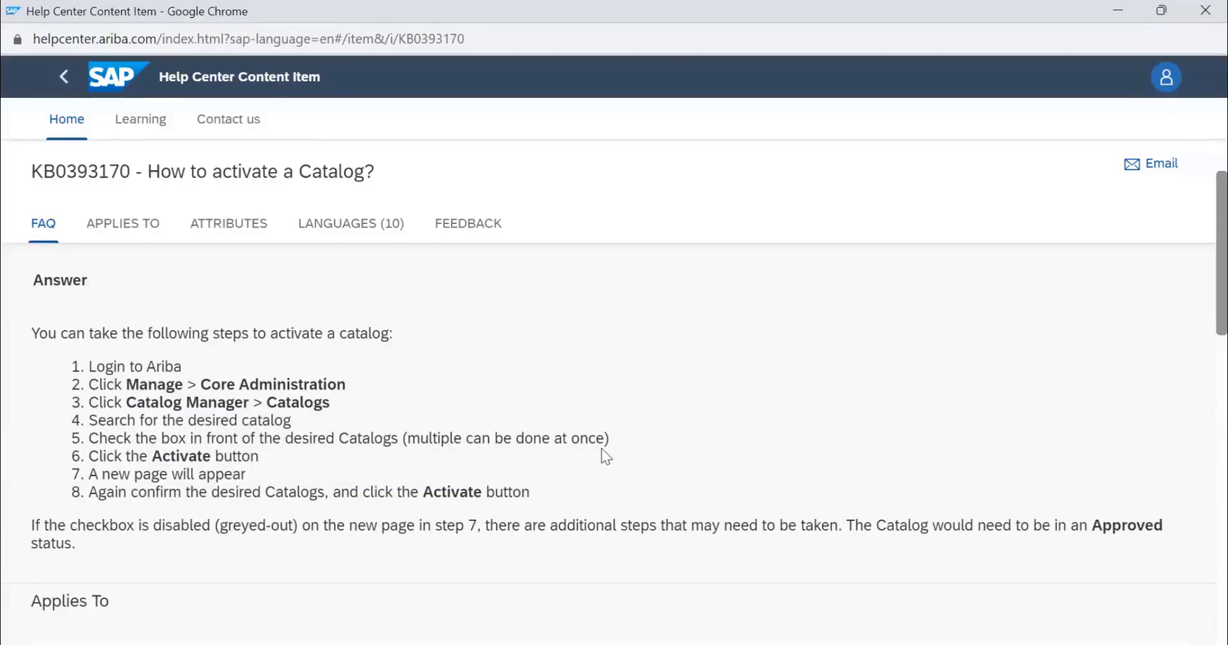
{"action": "scroll", "coordinate": [601, 448], "scroll_direction": "down", "scroll_amount": 3}
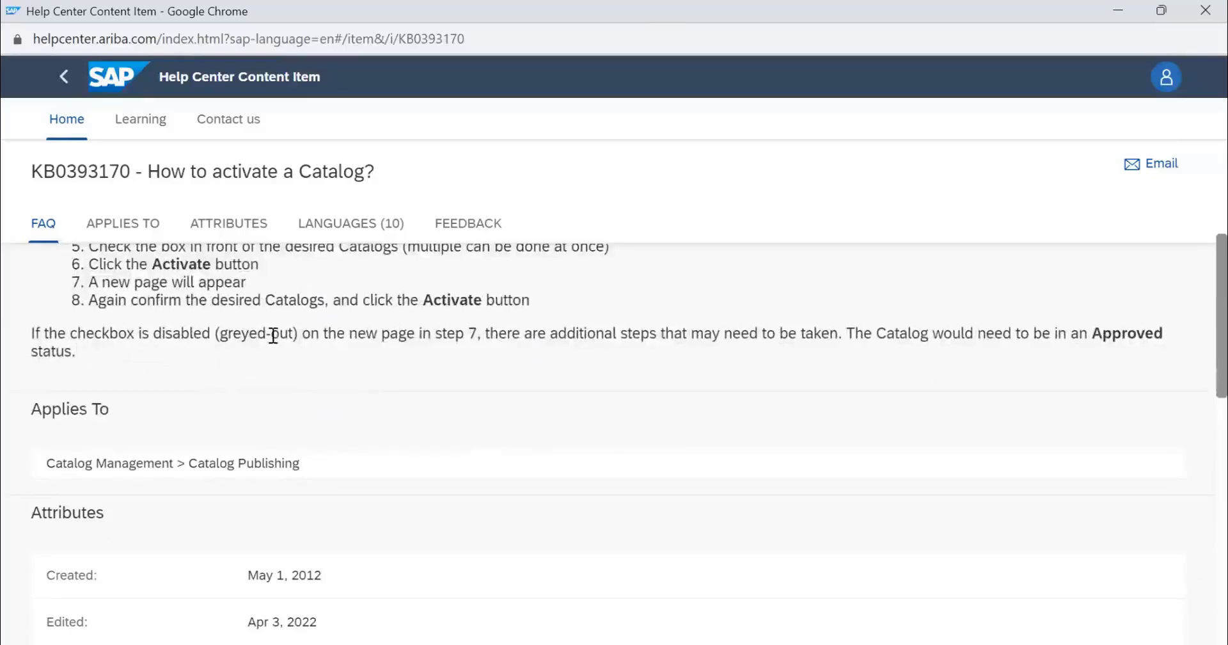
{"action": "scroll", "coordinate": [360, 346], "scroll_direction": "up", "scroll_amount": 2}
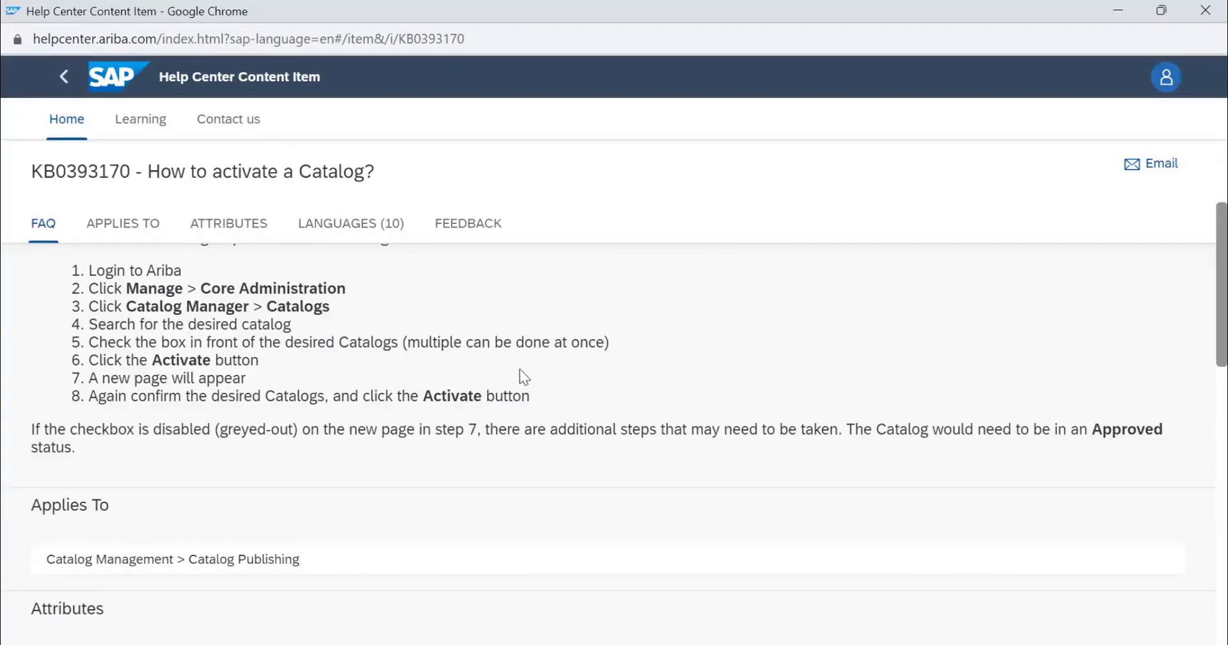
Examine the FAQ article's attributes, highlighting its created date, edited date and personas in turn
{"action": "scroll", "coordinate": [520, 369], "scroll_direction": "down", "scroll_amount": 3}
{"action": "scroll", "coordinate": [183, 417], "scroll_direction": "down", "scroll_amount": 4}
{"action": "scroll", "coordinate": [271, 362], "scroll_direction": "up", "scroll_amount": 5}
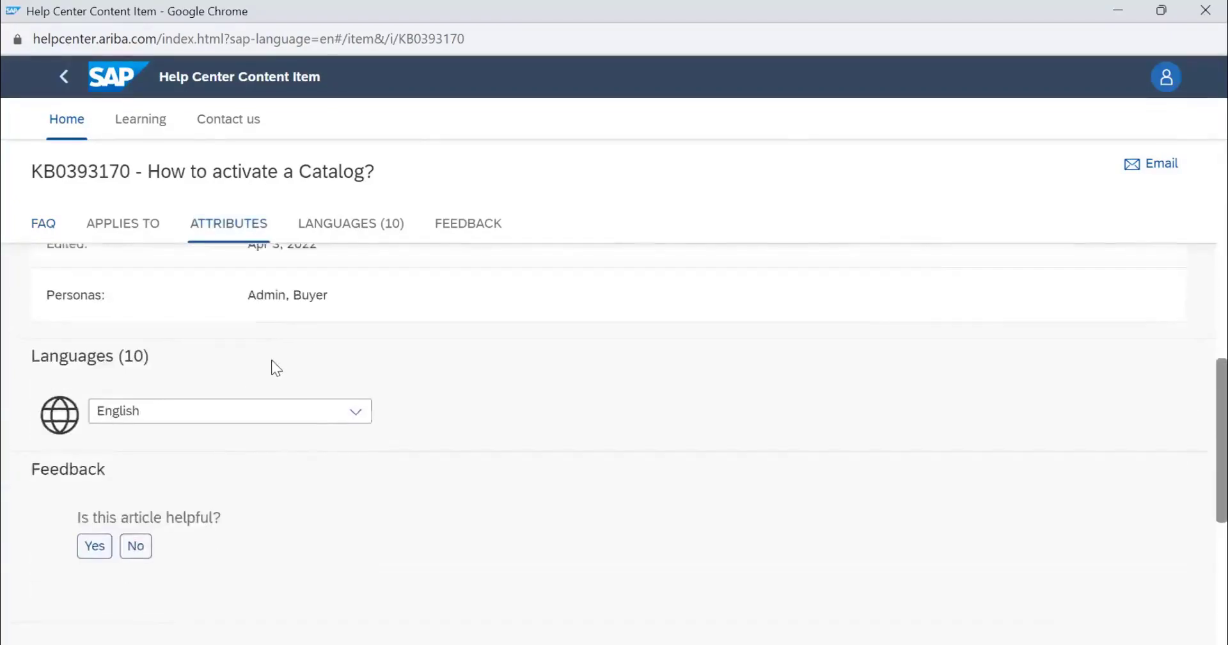
{"action": "triple_click", "coordinate": [231, 471]}
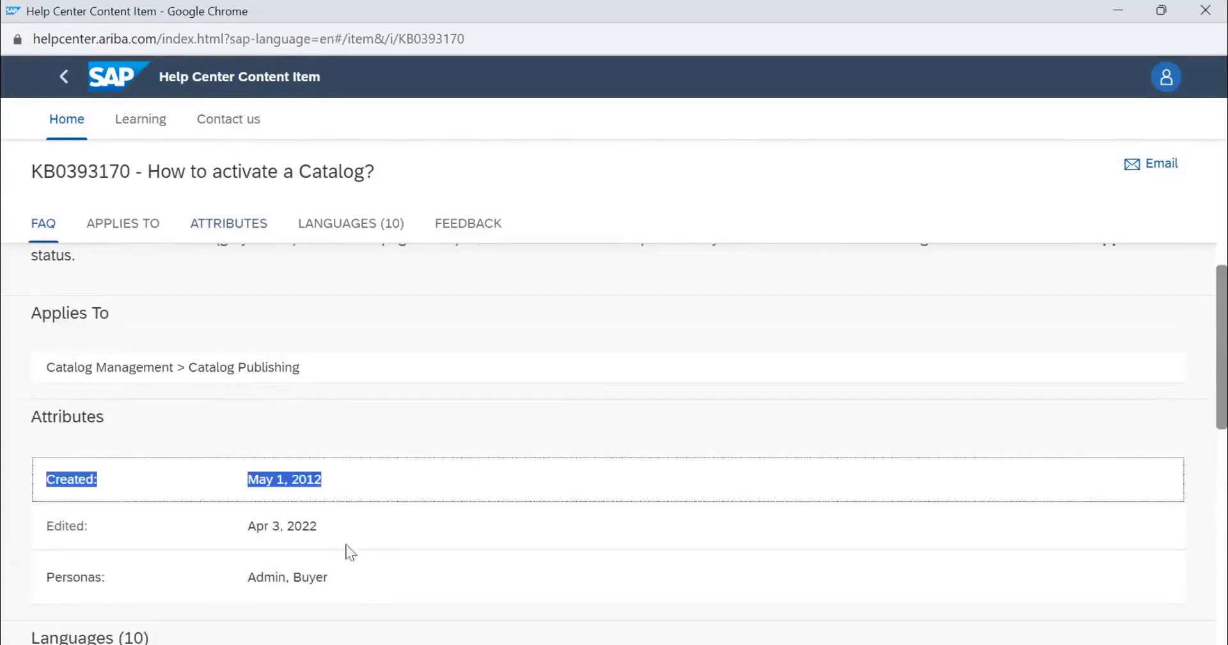
{"action": "left_click", "coordinate": [365, 532]}
{"action": "triple_click", "coordinate": [233, 522]}
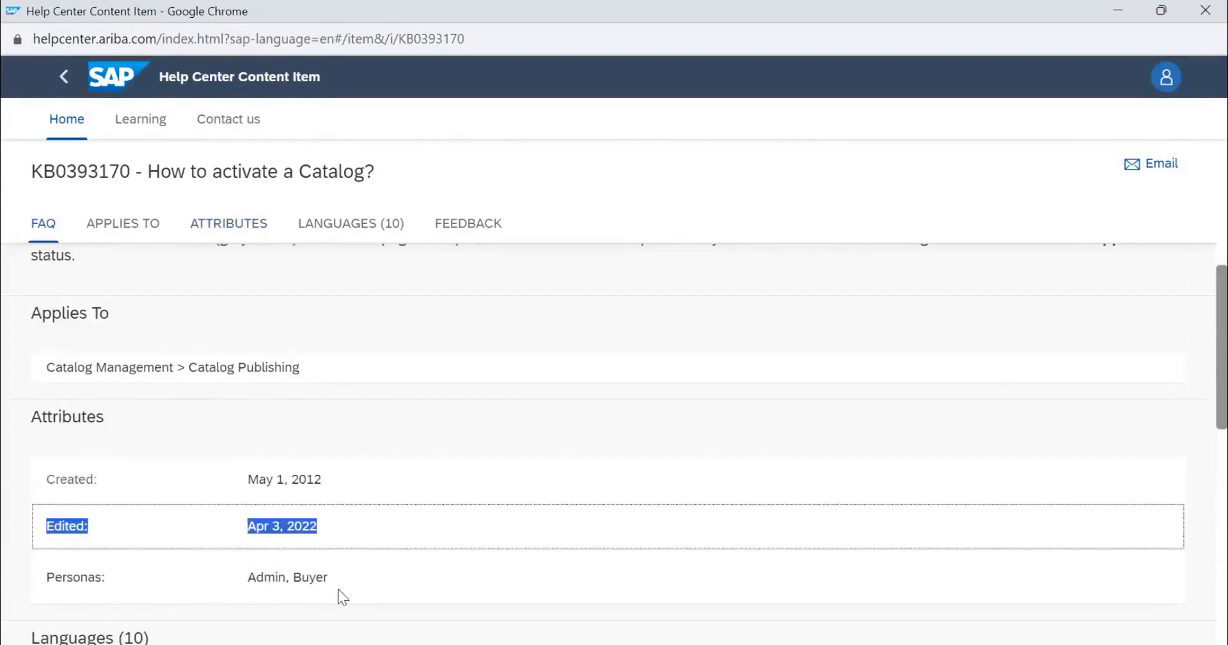
{"action": "triple_click", "coordinate": [233, 576]}
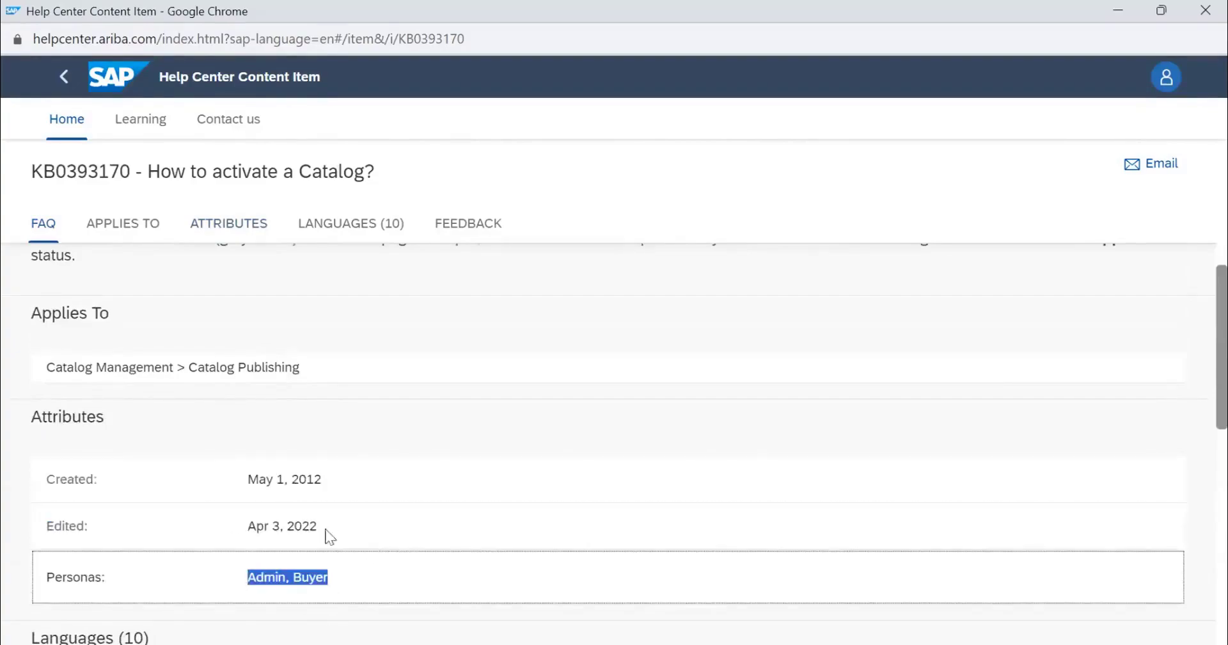
{"action": "scroll", "coordinate": [612, 425], "scroll_direction": "up", "scroll_amount": 6}
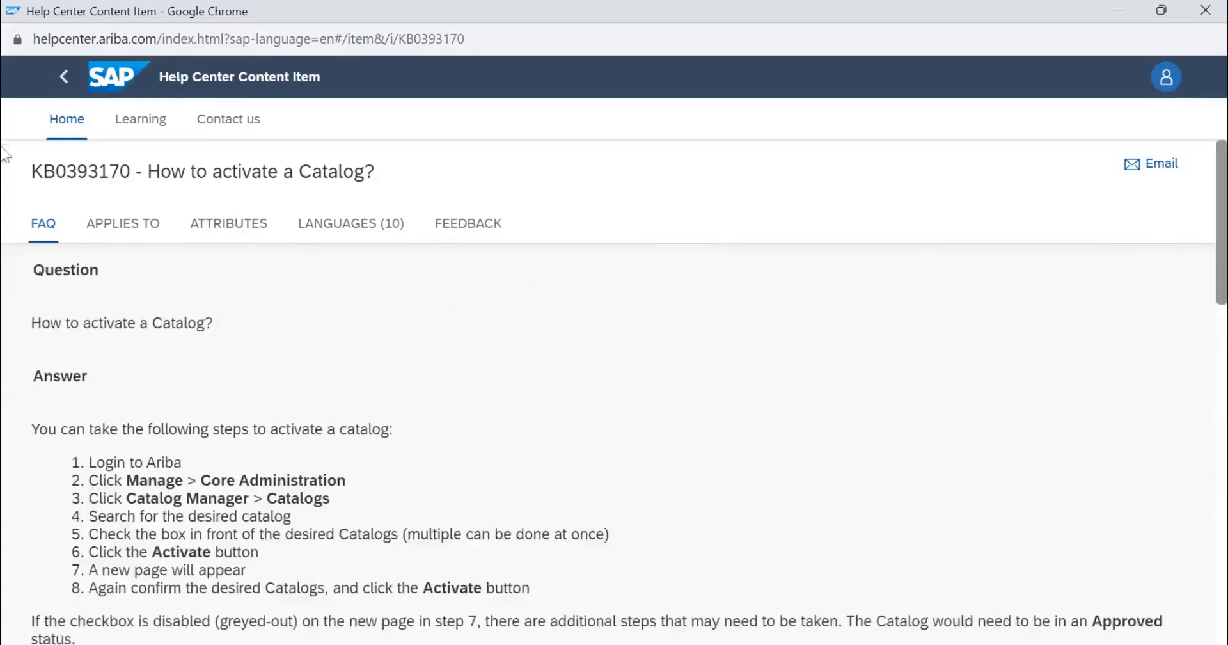
Return to the search results and open the "Activating a catalog" documentation entry
{"action": "left_click", "coordinate": [62, 90]}
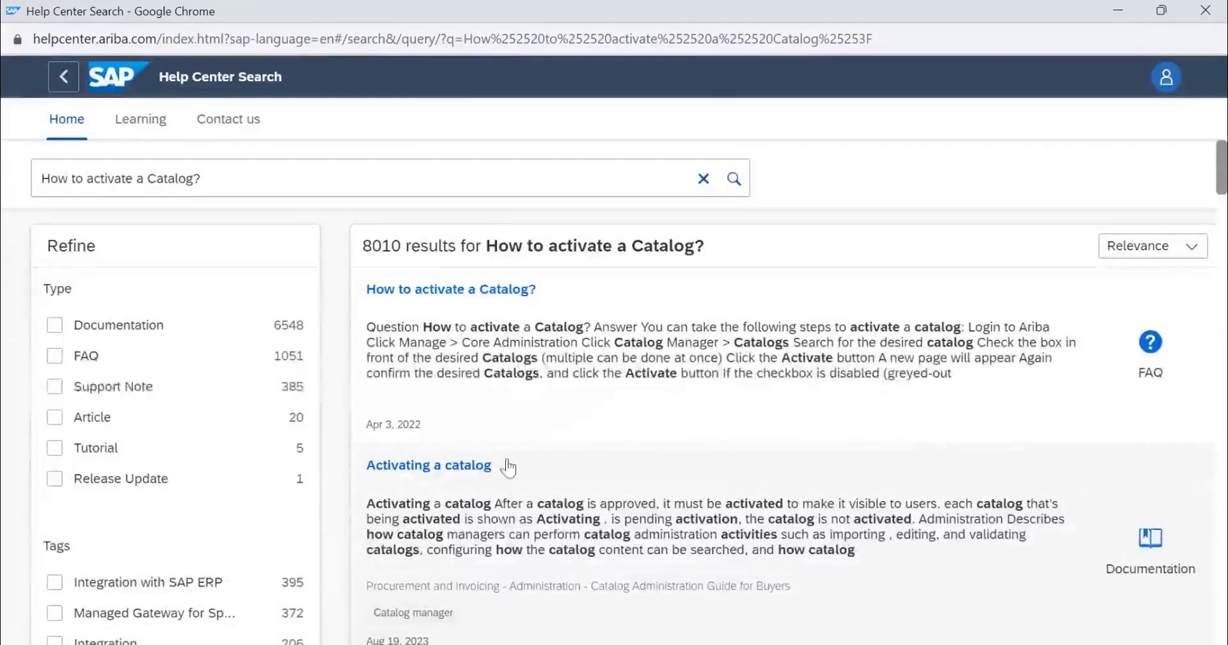
{"action": "left_click", "coordinate": [465, 475]}
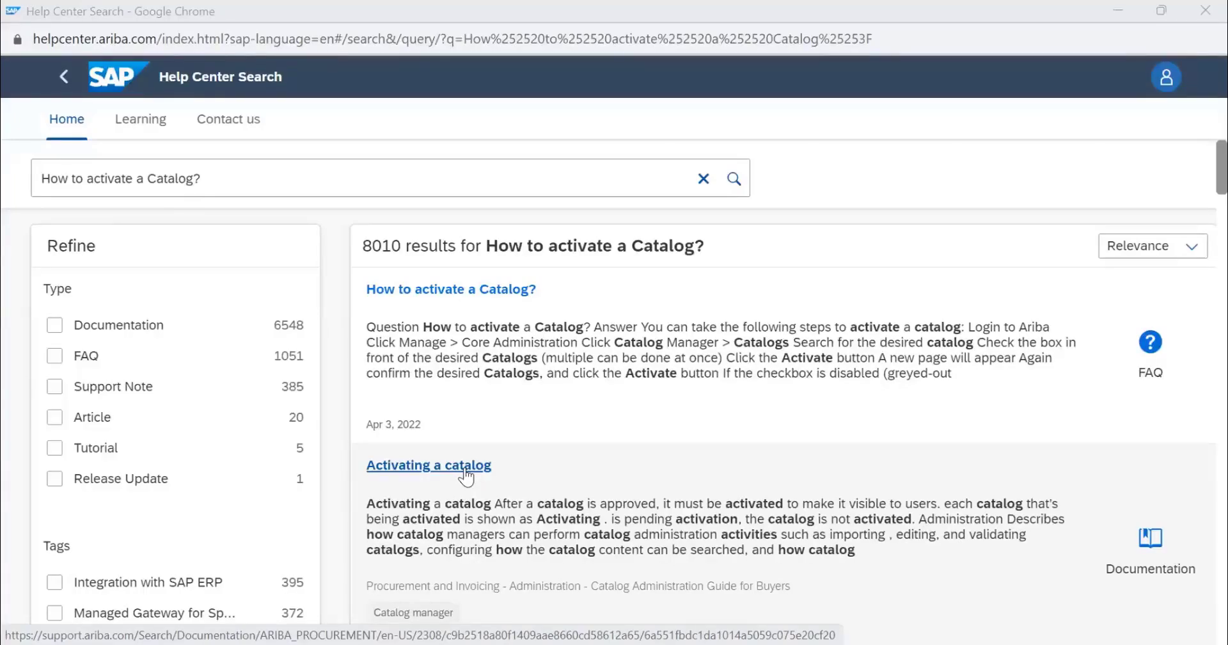
{"action": "left_click", "coordinate": [466, 474]}
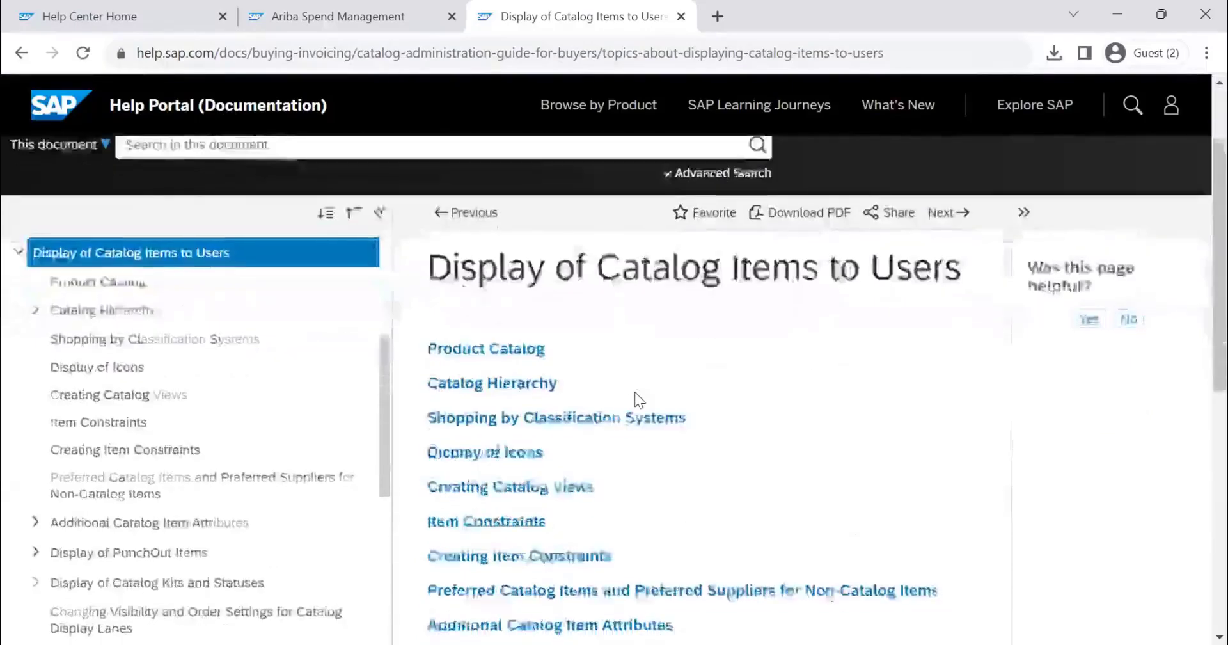
Look over the Display of Catalog Items to Users page and show the guide's PDF download options
{"action": "scroll", "coordinate": [634, 392], "scroll_direction": "down", "scroll_amount": 5}
{"action": "scroll", "coordinate": [636, 392], "scroll_direction": "up", "scroll_amount": 5}
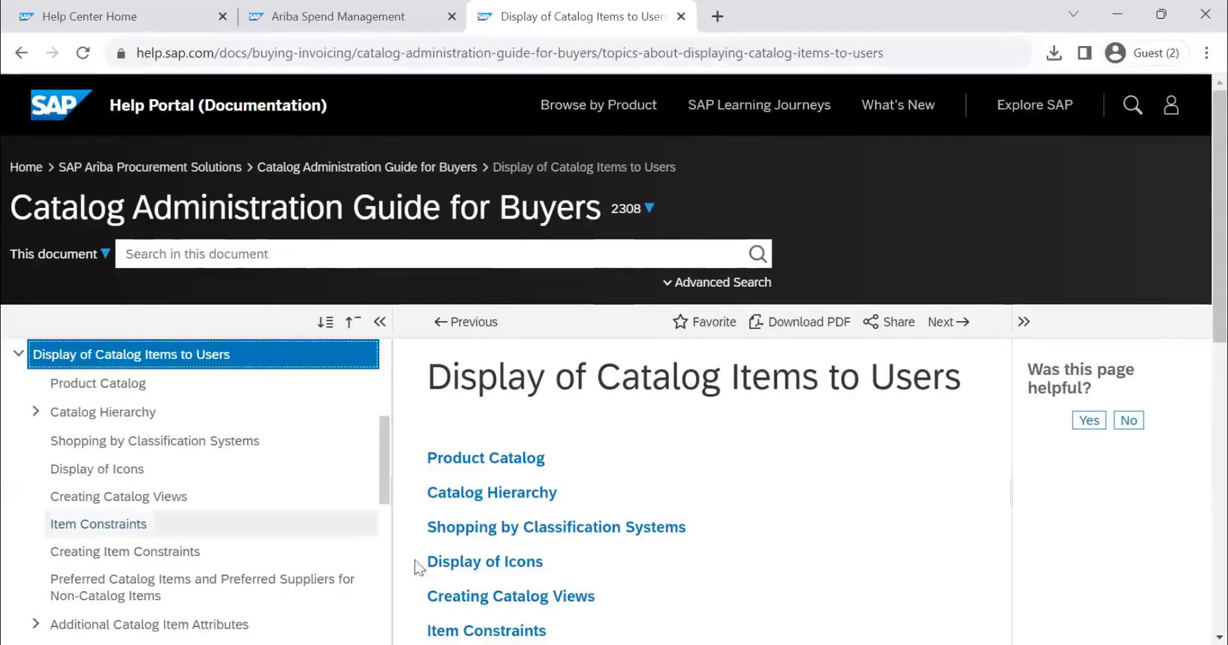
{"action": "left_click", "coordinate": [803, 324]}
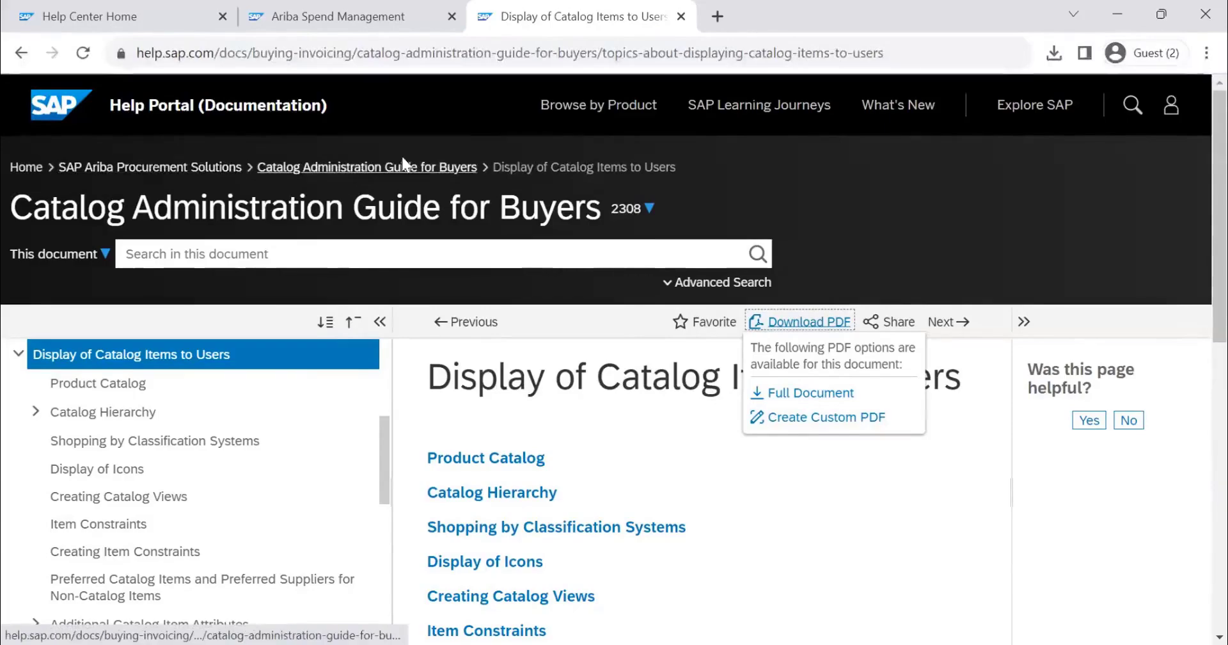
Go up through the Catalog Administration Guide for Buyers to the SAP Ariba Procurement Solutions page and review its Discover section
{"action": "left_click", "coordinate": [393, 168]}
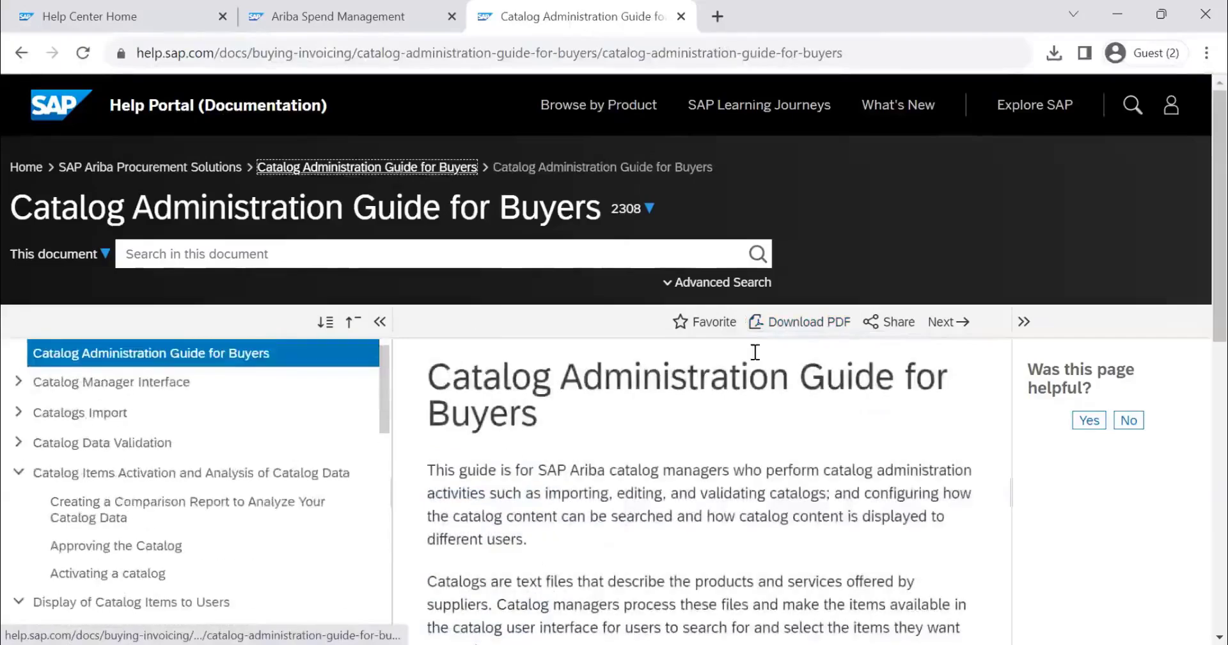
{"action": "left_click", "coordinate": [159, 173]}
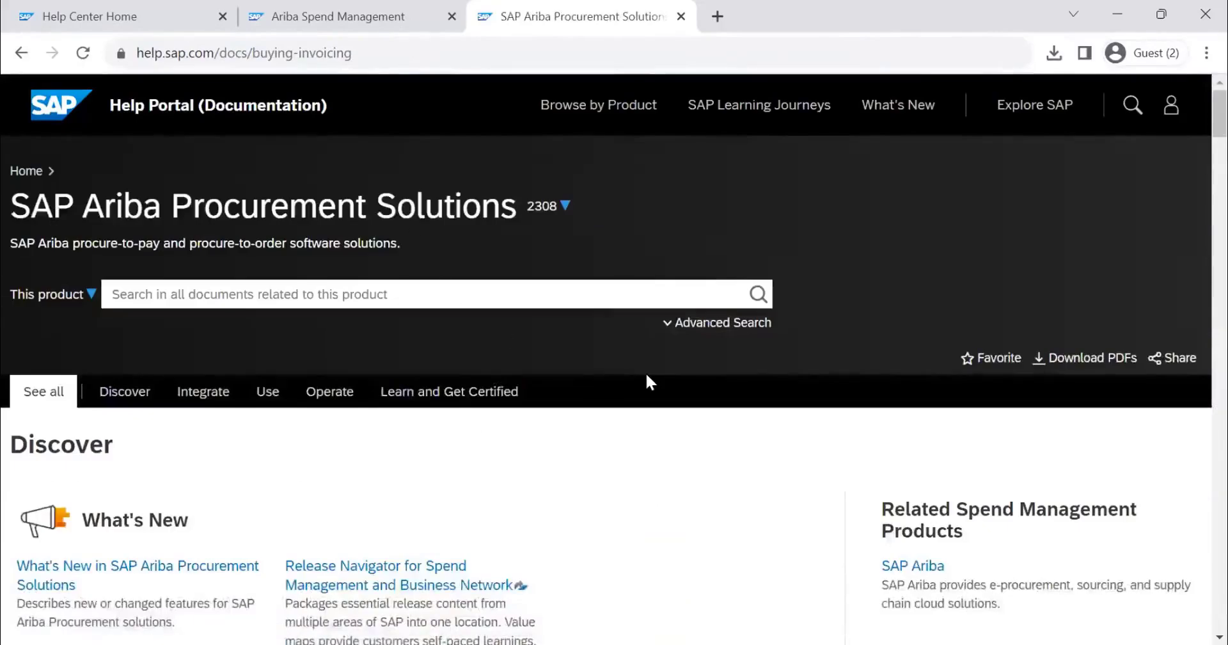
{"action": "scroll", "coordinate": [650, 382], "scroll_direction": "down", "scroll_amount": 5}
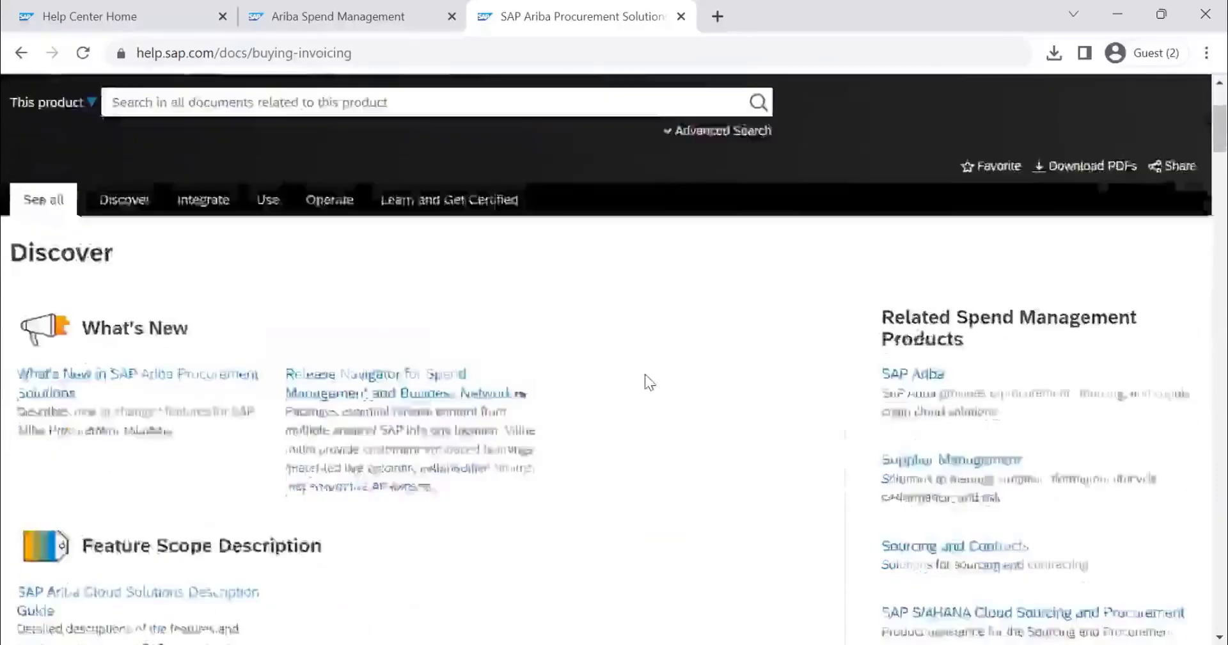
{"action": "scroll", "coordinate": [649, 382], "scroll_direction": "down", "scroll_amount": 1}
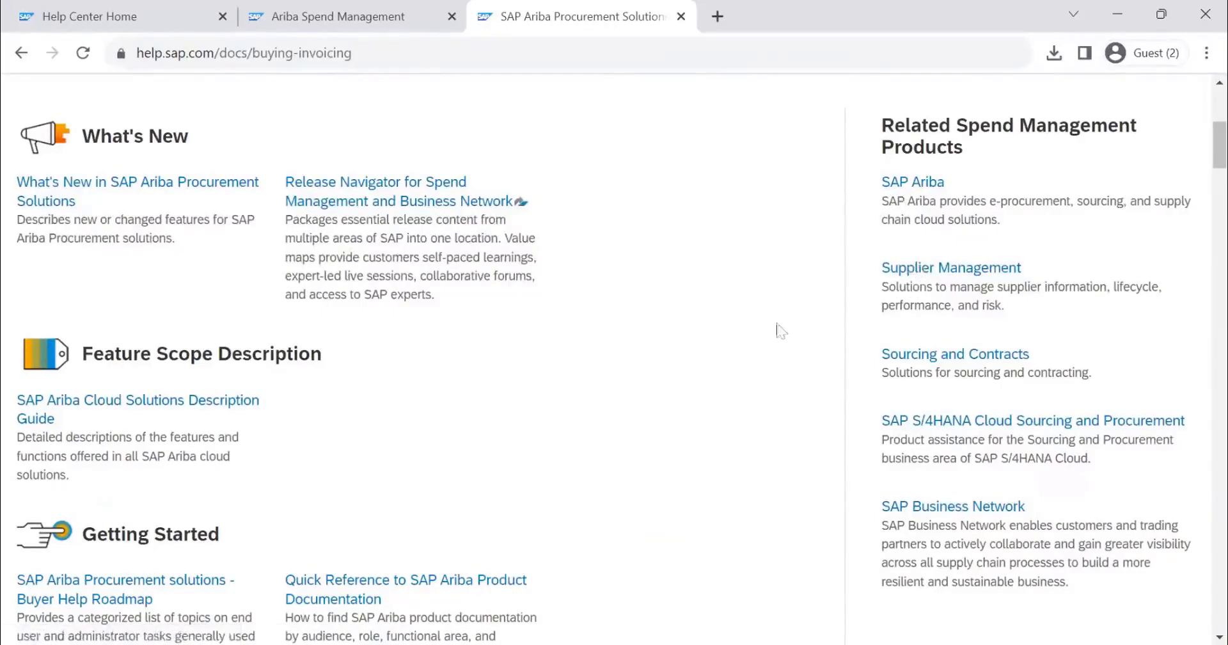
{"action": "scroll", "coordinate": [467, 363], "scroll_direction": "down", "scroll_amount": 1}
{"action": "scroll", "coordinate": [118, 448], "scroll_direction": "down", "scroll_amount": 12}
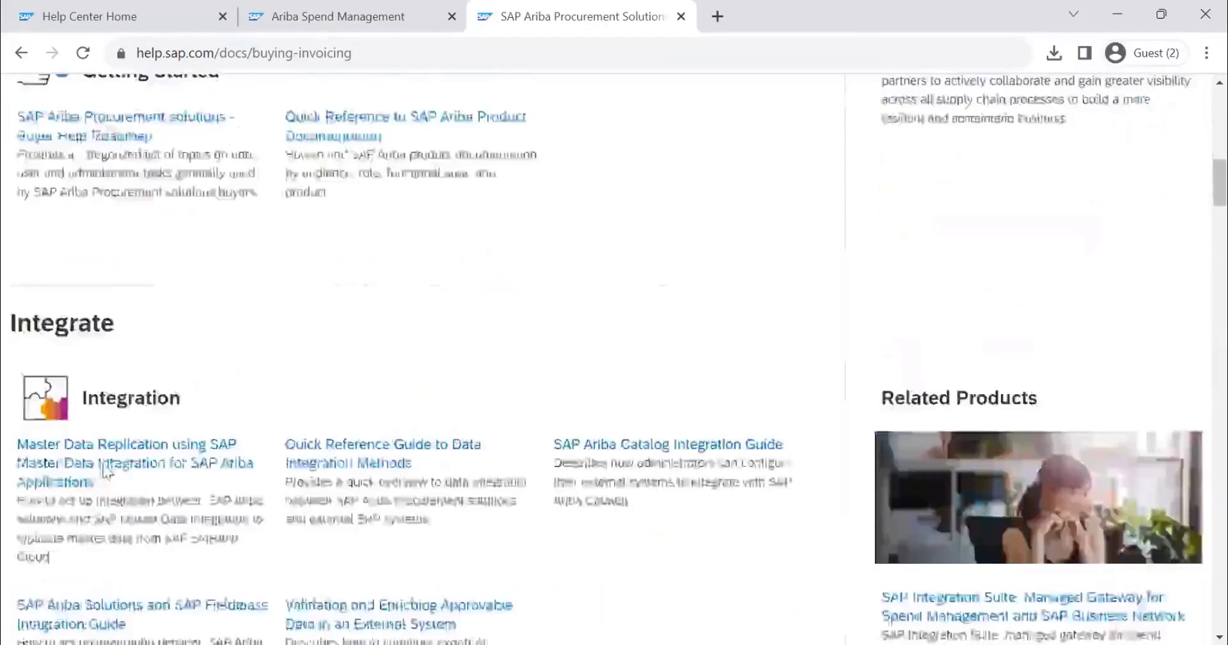
Look through the Use section's guides, from approvals and ordering to contract compliance, invoices and reporting
{"action": "scroll", "coordinate": [107, 472], "scroll_direction": "down", "scroll_amount": 9}
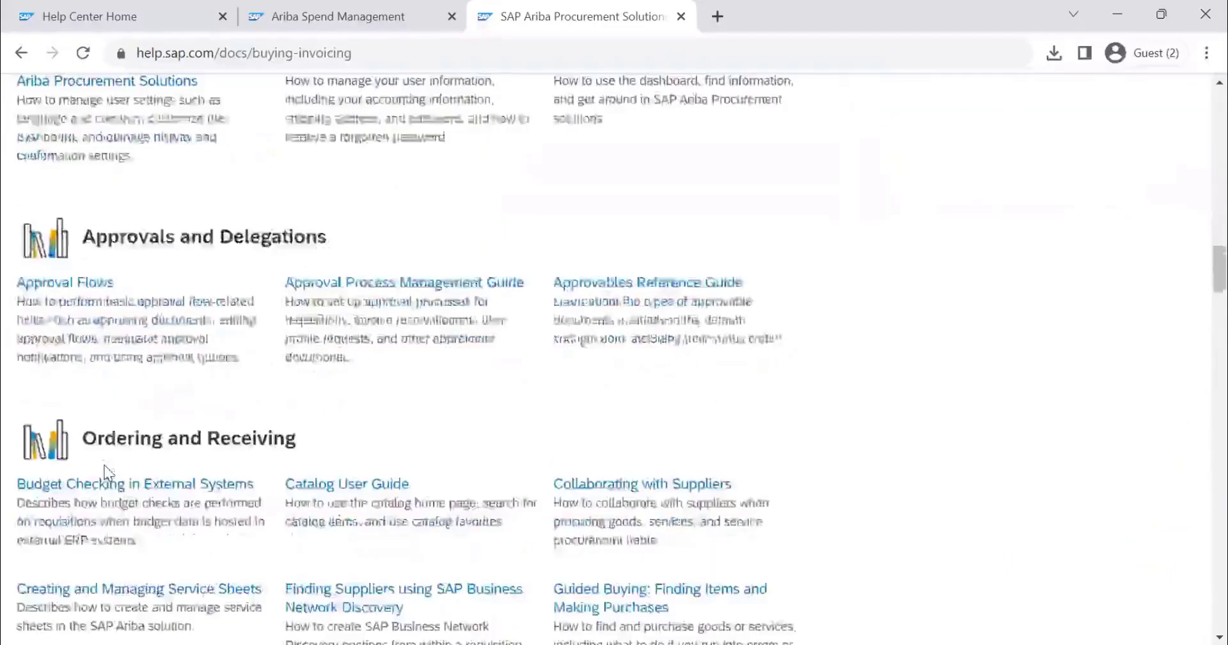
{"action": "scroll", "coordinate": [104, 472], "scroll_direction": "down", "scroll_amount": 15}
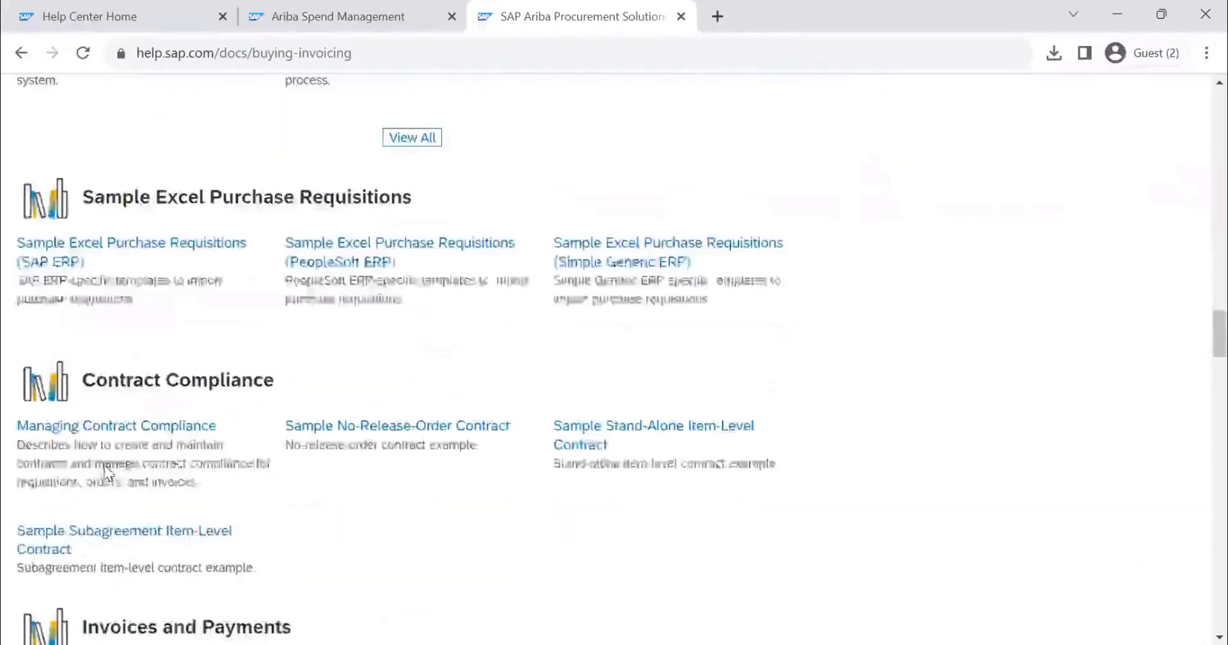
{"action": "scroll", "coordinate": [102, 381], "scroll_direction": "up", "scroll_amount": 4}
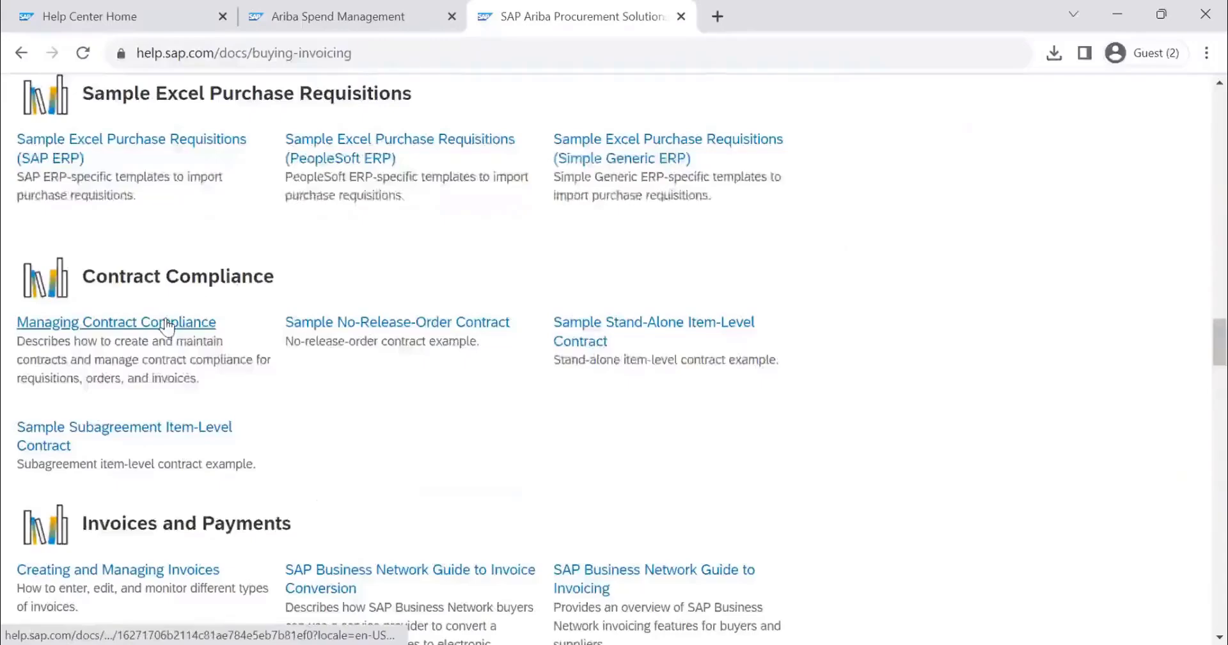
{"action": "scroll", "coordinate": [160, 320], "scroll_direction": "down", "scroll_amount": 6}
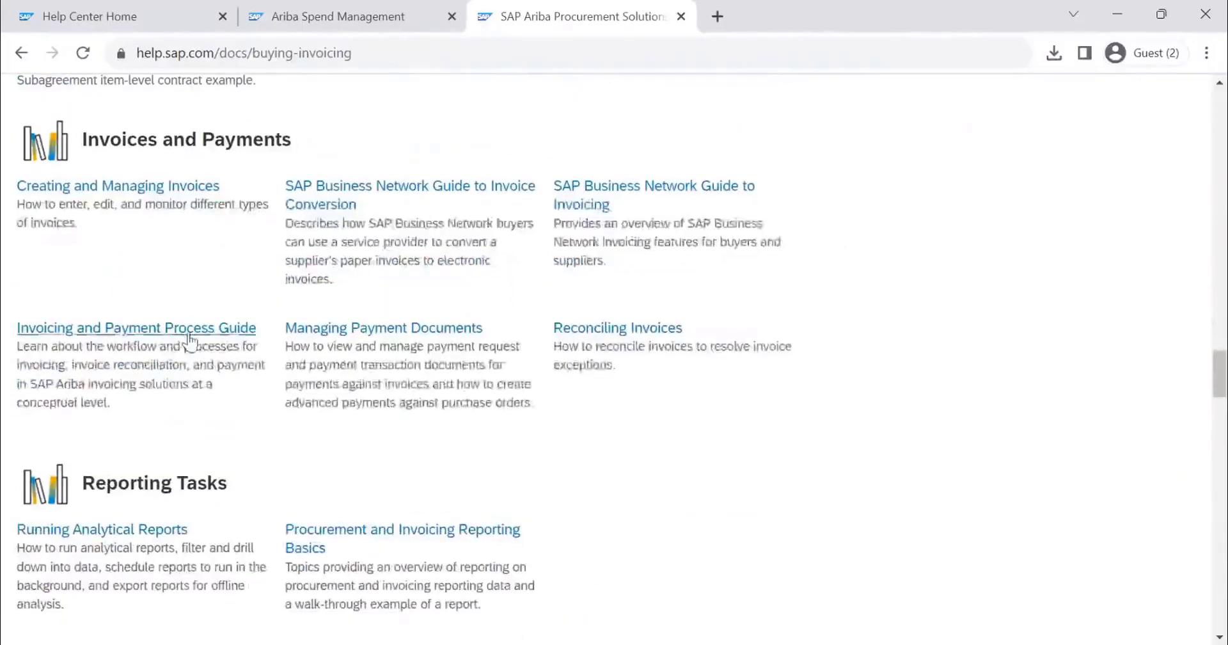
{"action": "scroll", "coordinate": [134, 339], "scroll_direction": "down", "scroll_amount": 4}
{"action": "scroll", "coordinate": [184, 345], "scroll_direction": "down", "scroll_amount": 2}
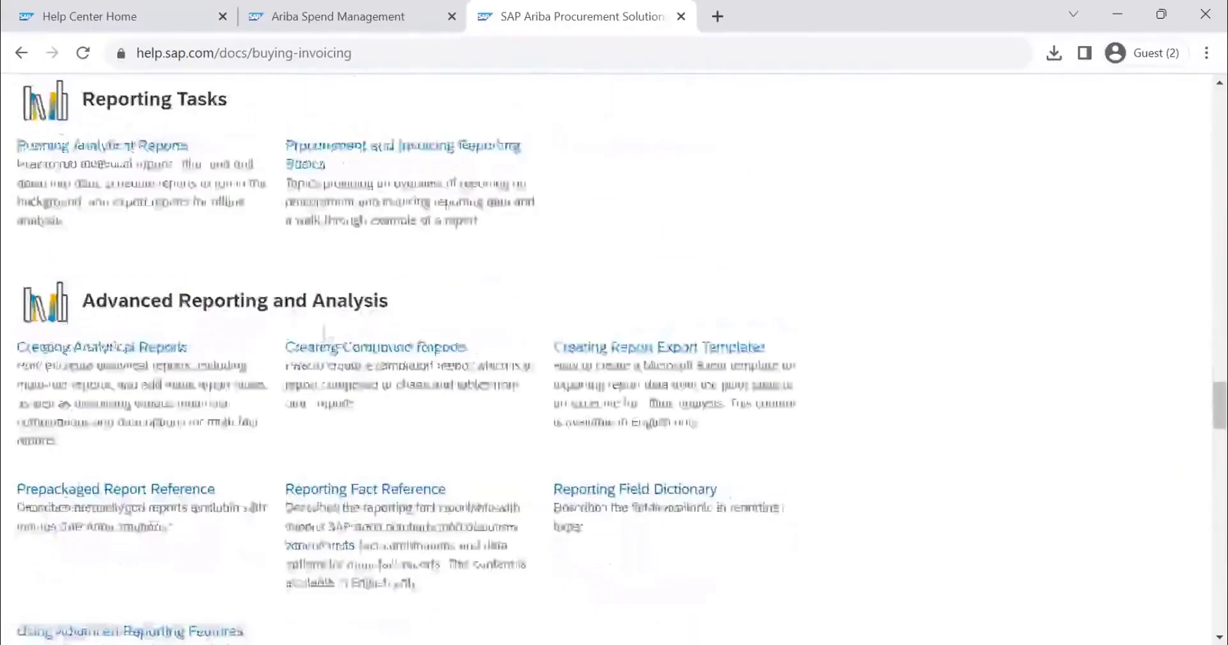
{"action": "scroll", "coordinate": [343, 336], "scroll_direction": "down", "scroll_amount": 11}
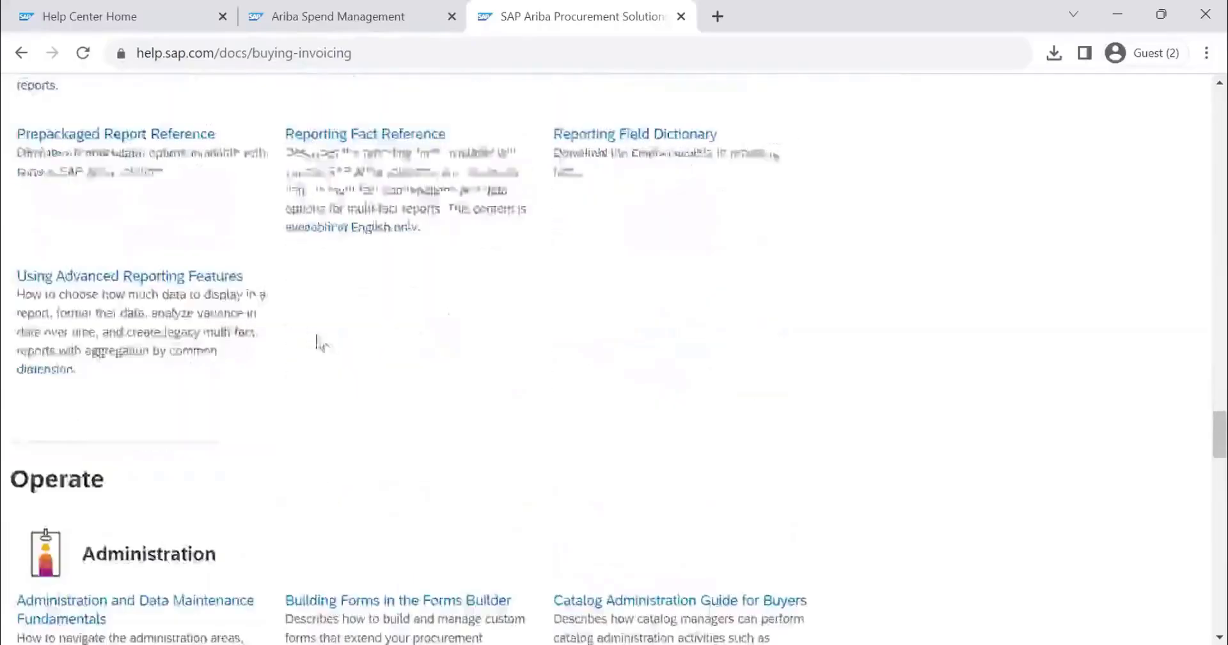
Examine the administration, security and reference guides in the Operate section
{"action": "scroll", "coordinate": [299, 338], "scroll_direction": "down", "scroll_amount": 2}
{"action": "scroll", "coordinate": [318, 346], "scroll_direction": "up", "scroll_amount": 2}
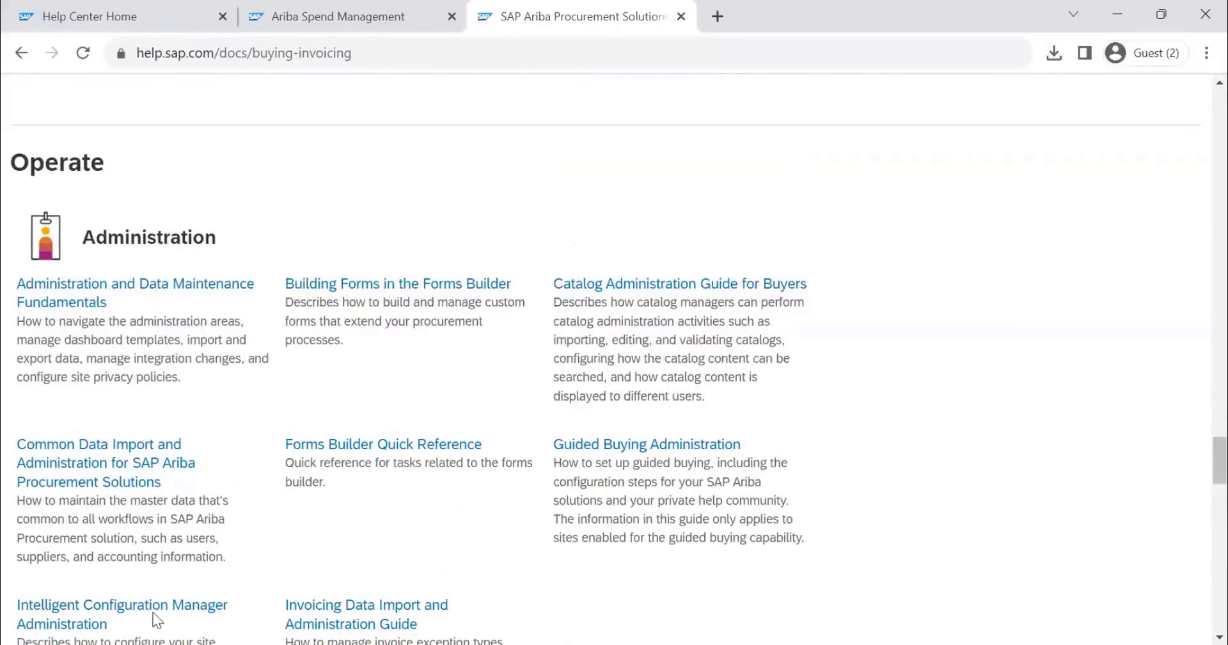
{"action": "scroll", "coordinate": [154, 596], "scroll_direction": "down", "scroll_amount": 10}
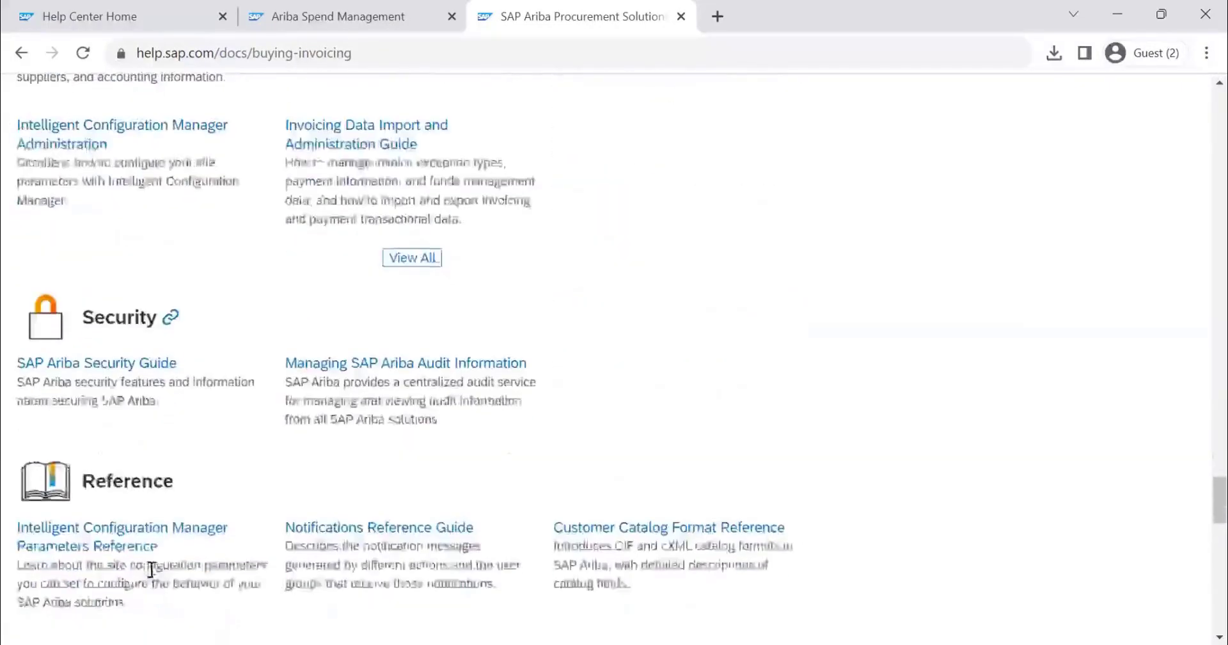
Look over the Learning Journeys for SAP Ariba and return to the start of the product page
{"action": "scroll", "coordinate": [151, 568], "scroll_direction": "down", "scroll_amount": 12}
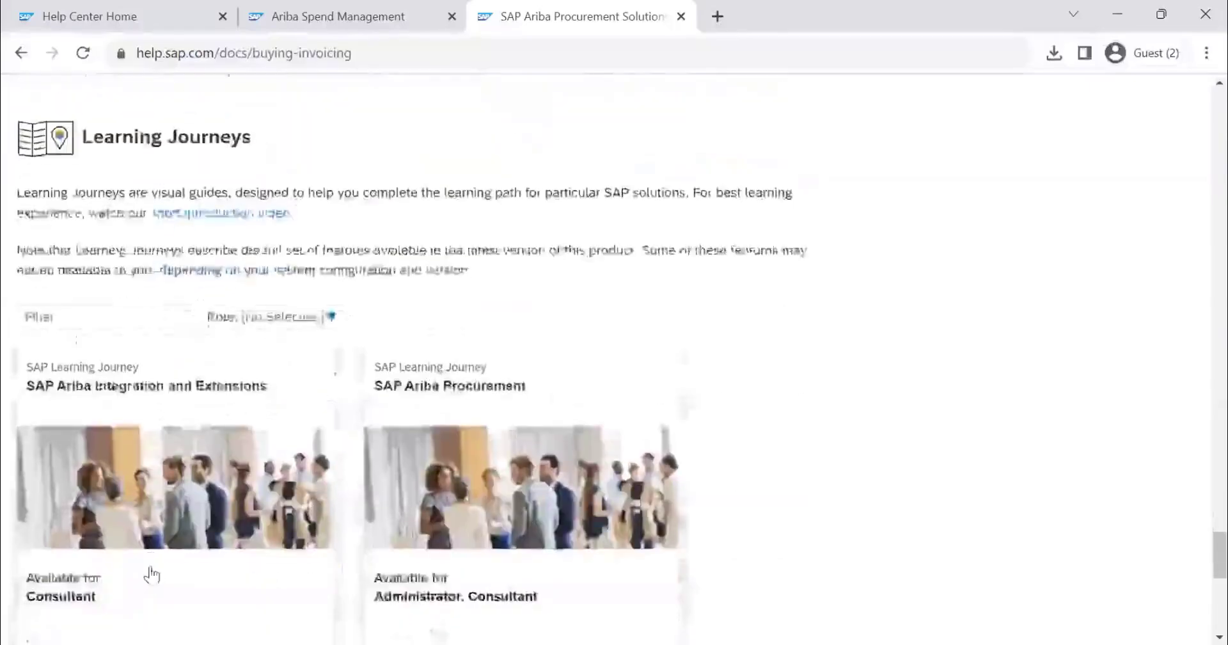
{"action": "scroll", "coordinate": [151, 575], "scroll_direction": "up", "scroll_amount": 3}
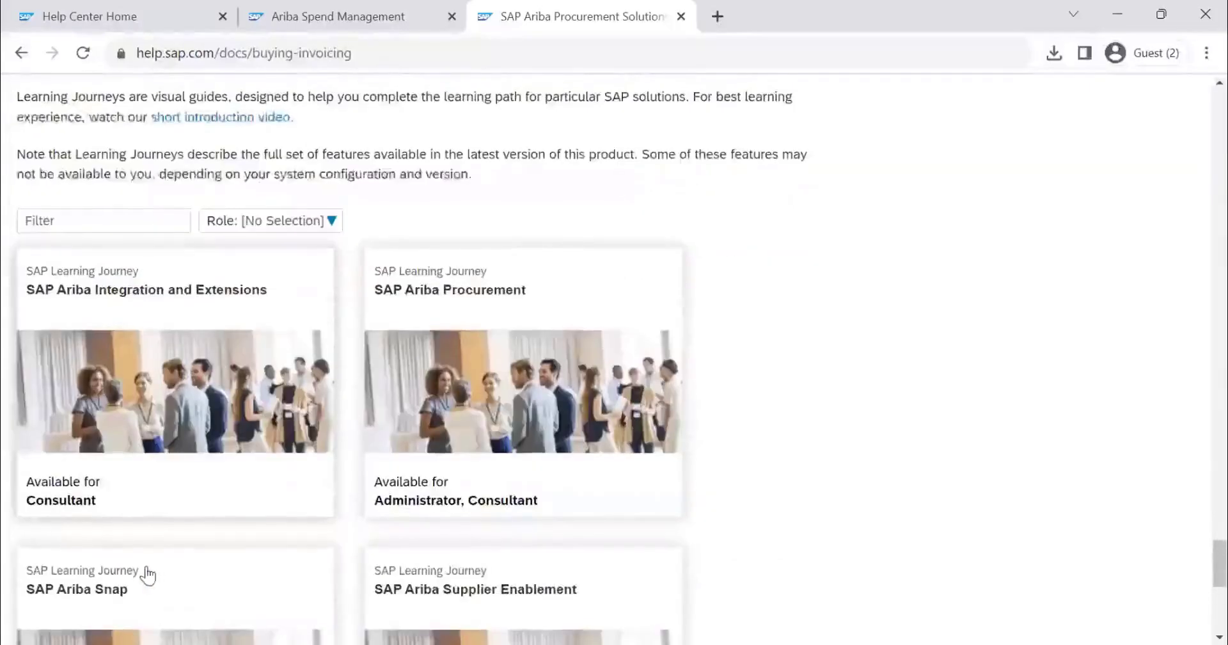
{"action": "scroll", "coordinate": [192, 491], "scroll_direction": "up", "scroll_amount": 2}
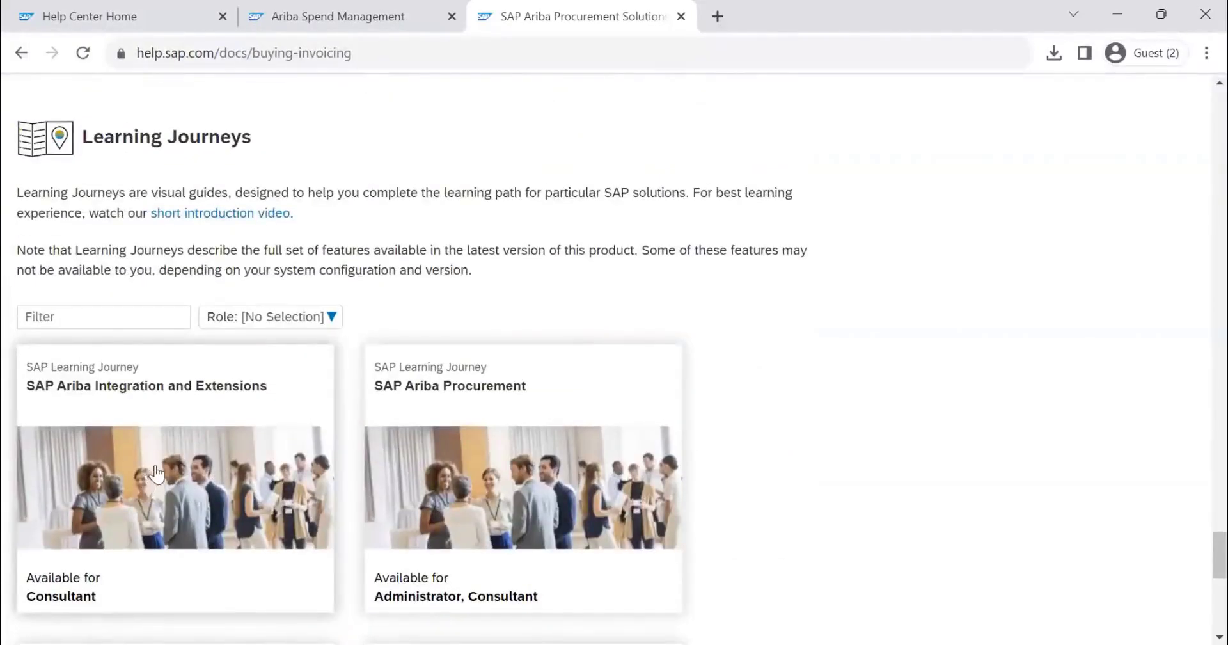
{"action": "scroll", "coordinate": [157, 486], "scroll_direction": "down", "scroll_amount": 3}
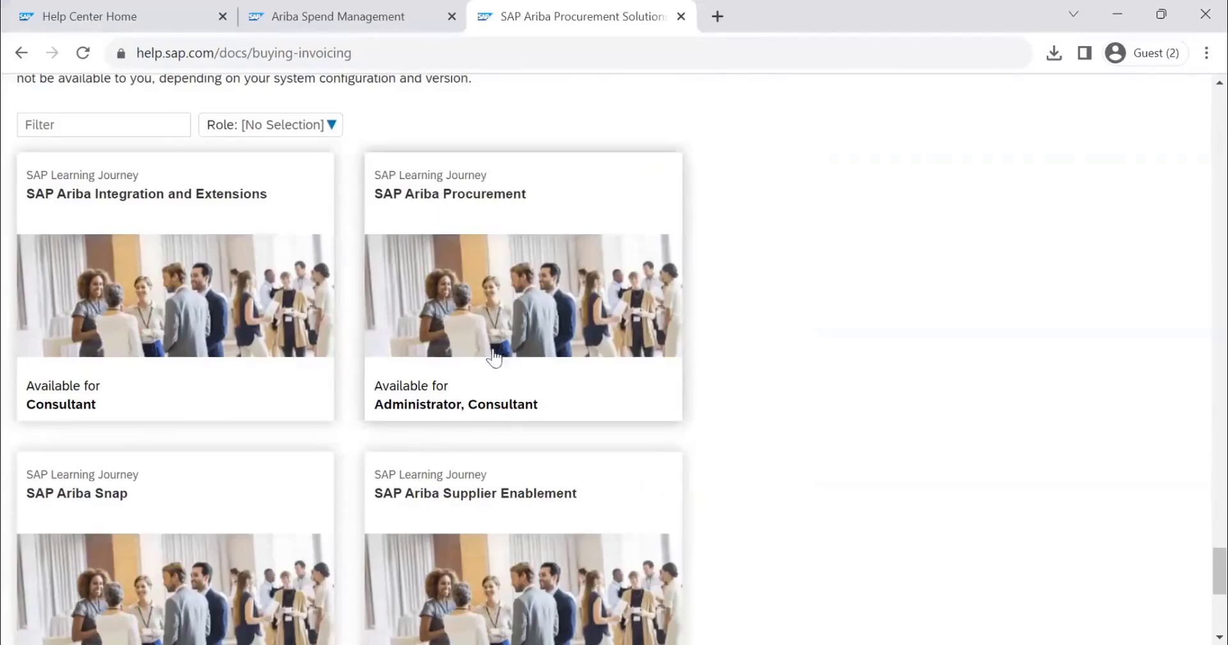
{"action": "scroll", "coordinate": [493, 349], "scroll_direction": "down", "scroll_amount": 6}
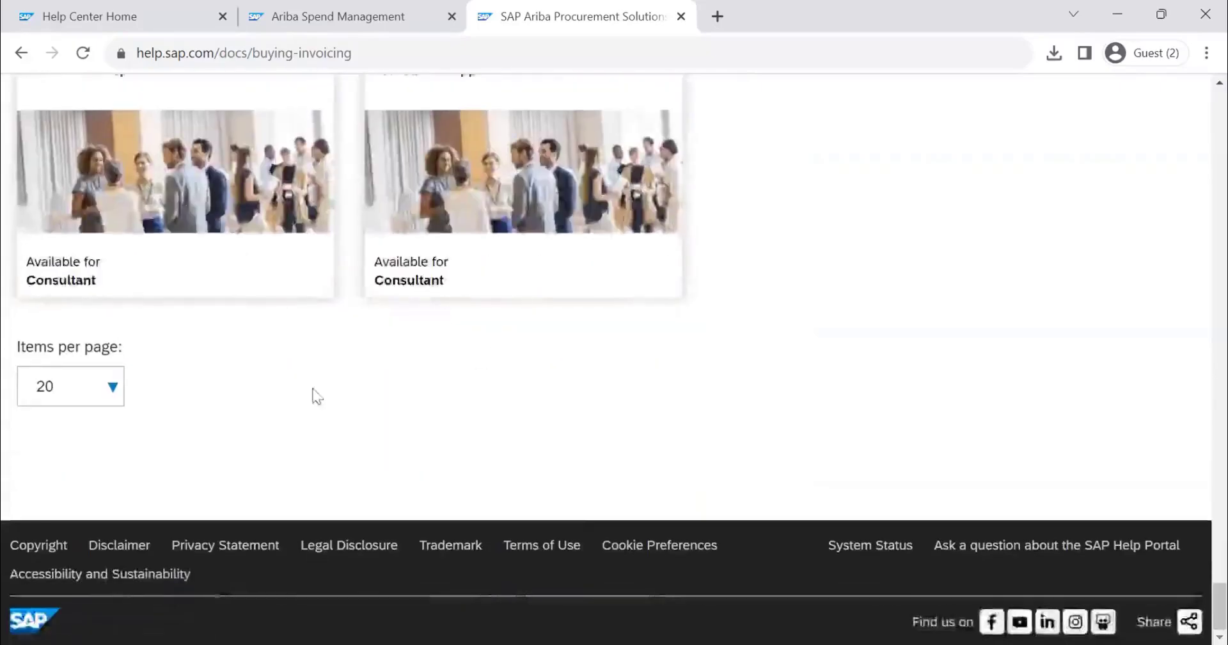
{"action": "scroll", "coordinate": [317, 396], "scroll_direction": "up", "scroll_amount": 10}
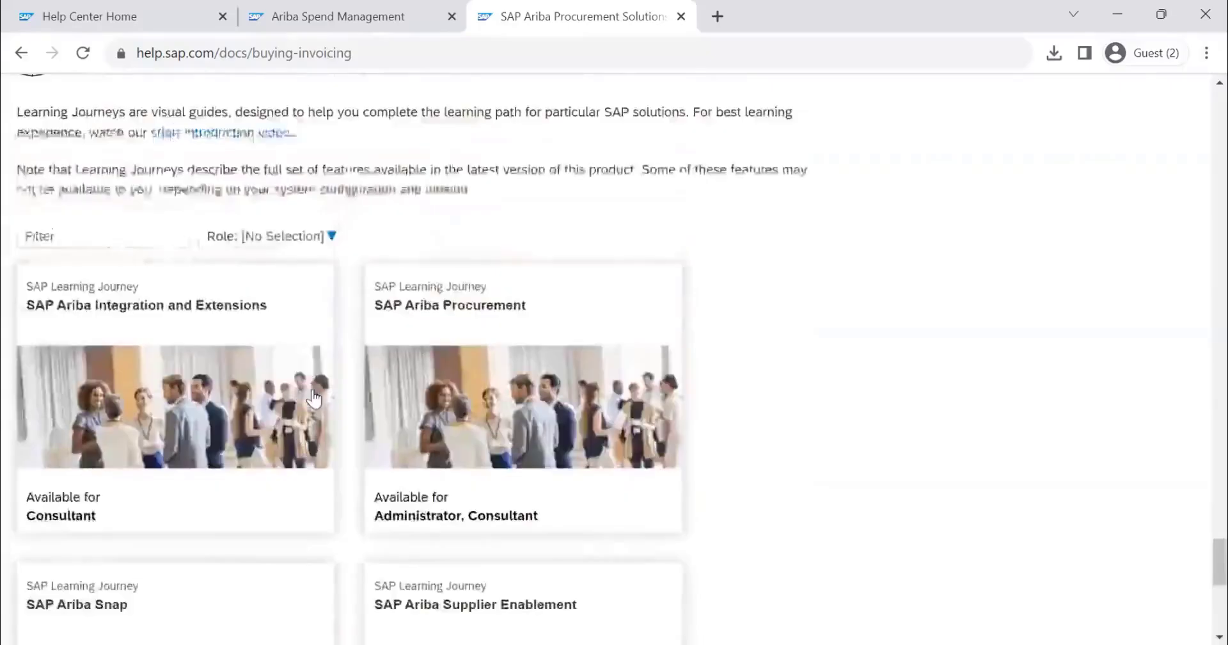
{"action": "scroll", "coordinate": [315, 405], "scroll_direction": "up", "scroll_amount": 10}
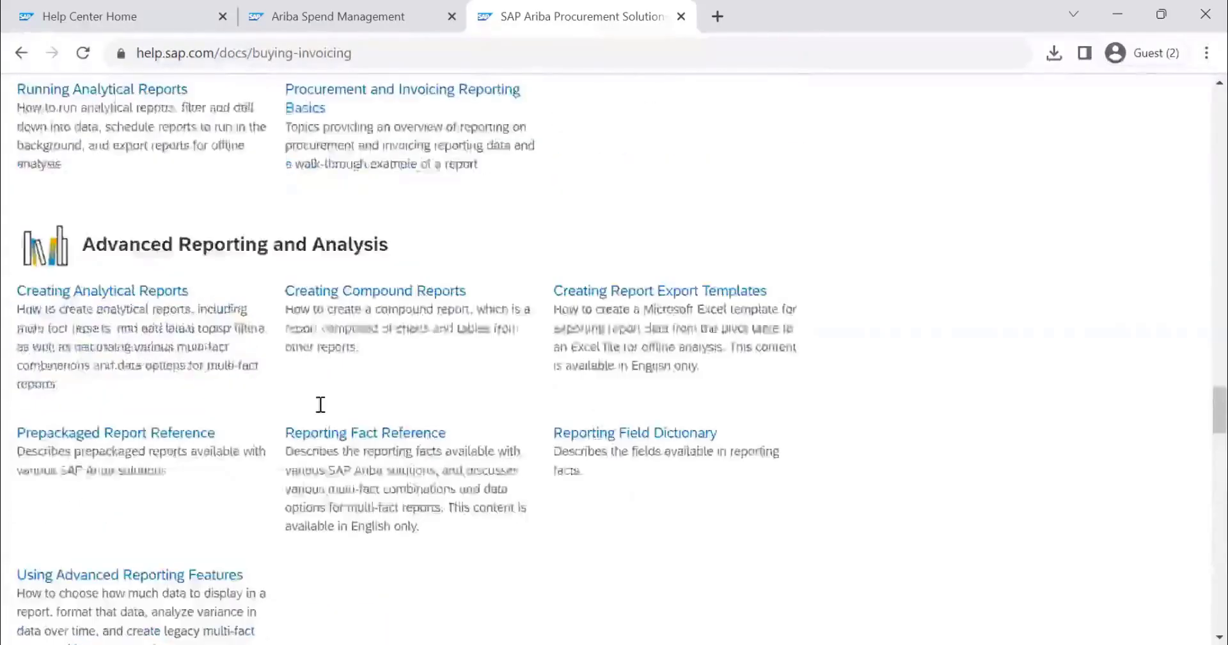
{"action": "scroll", "coordinate": [321, 413], "scroll_direction": "up", "scroll_amount": 5}
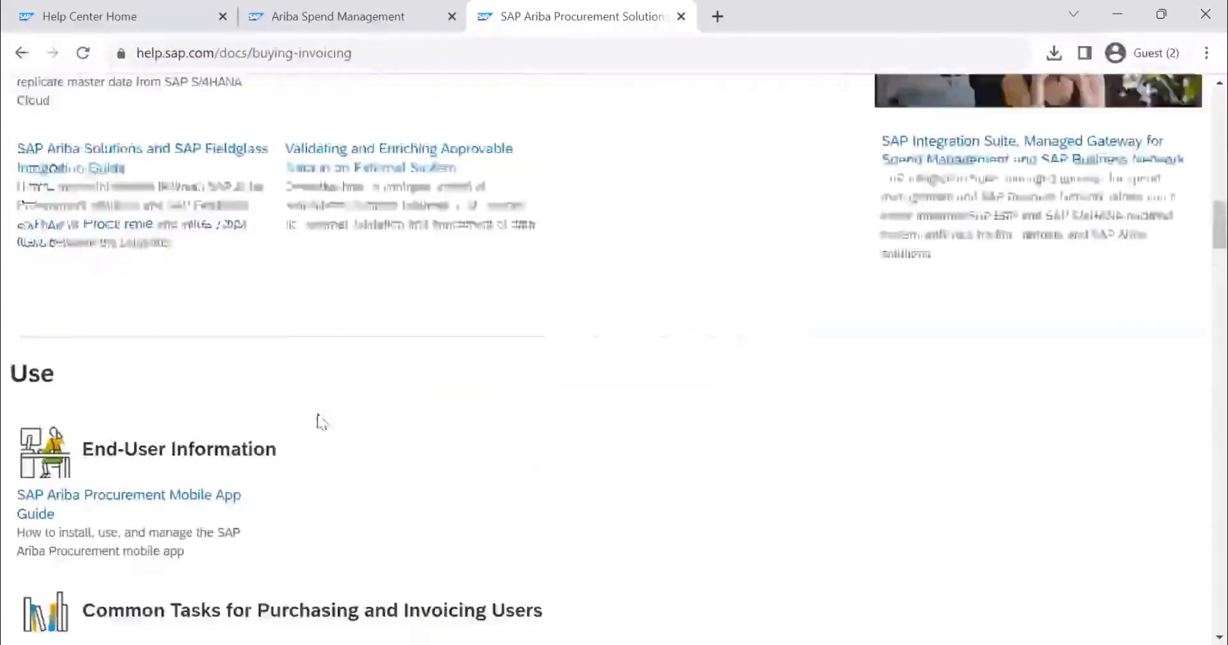
{"action": "scroll", "coordinate": [321, 422], "scroll_direction": "up", "scroll_amount": 10}
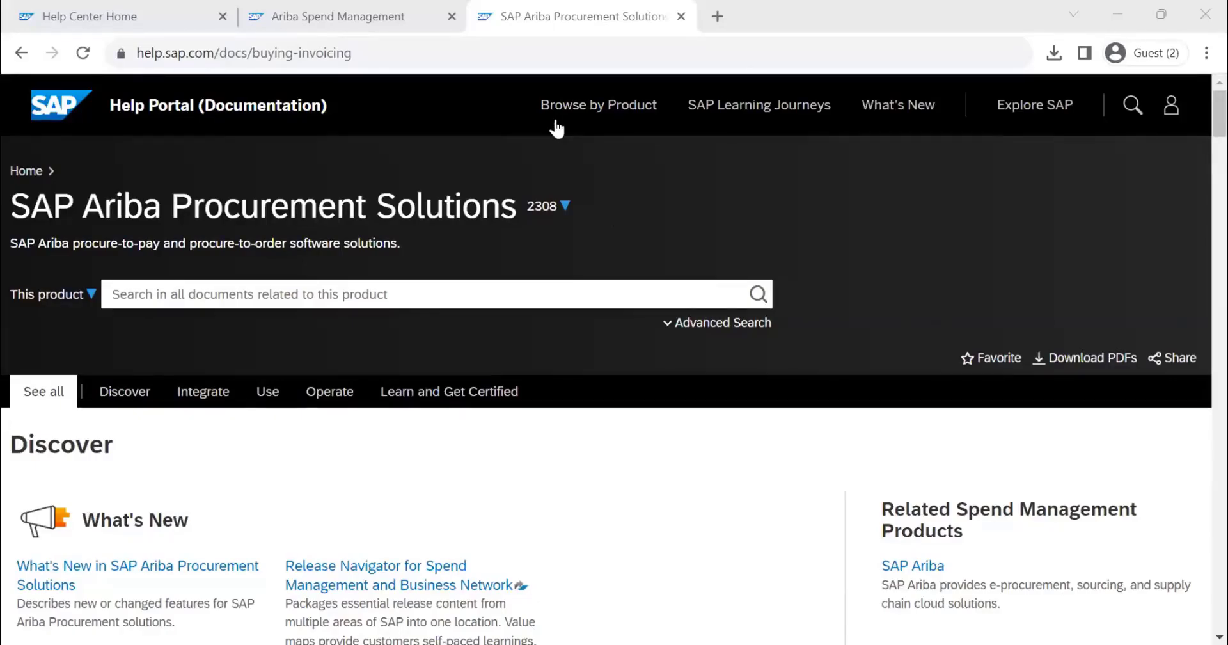
Switch to Ariba Spend Management and open Guided Buying by replacing "Buyer" with "gb" in the site address
{"action": "left_click", "coordinate": [374, 14]}
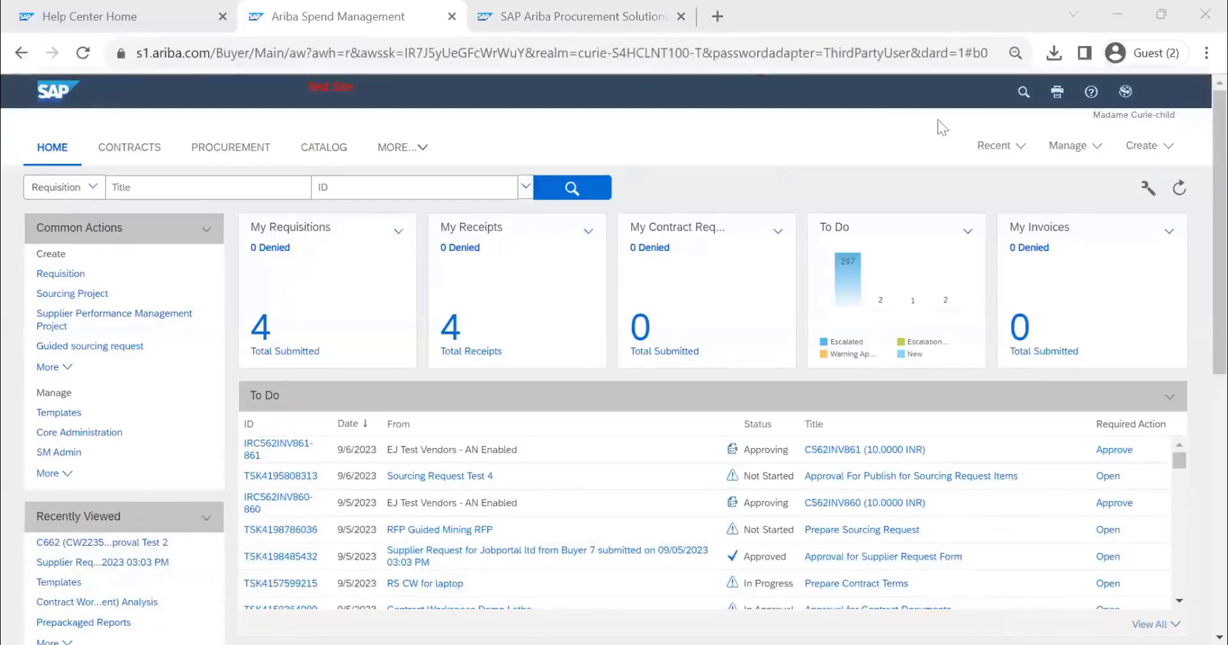
{"action": "double_click", "coordinate": [240, 54]}
{"action": "type", "text": "gb"}
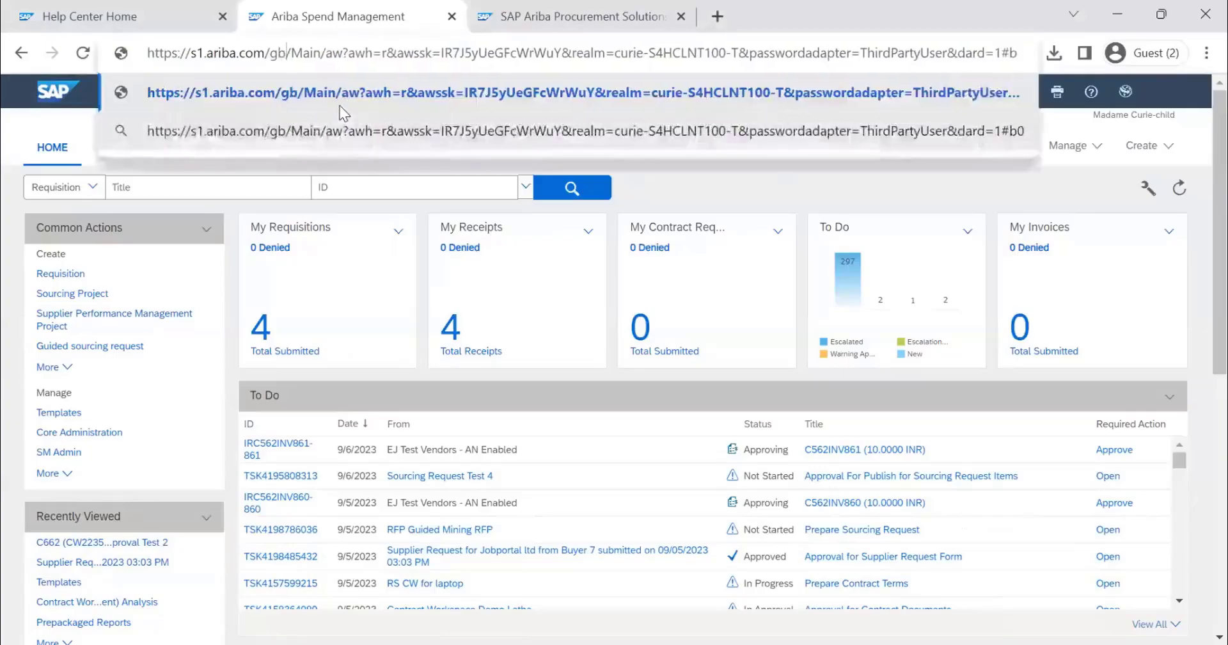
{"action": "key", "text": "Return"}
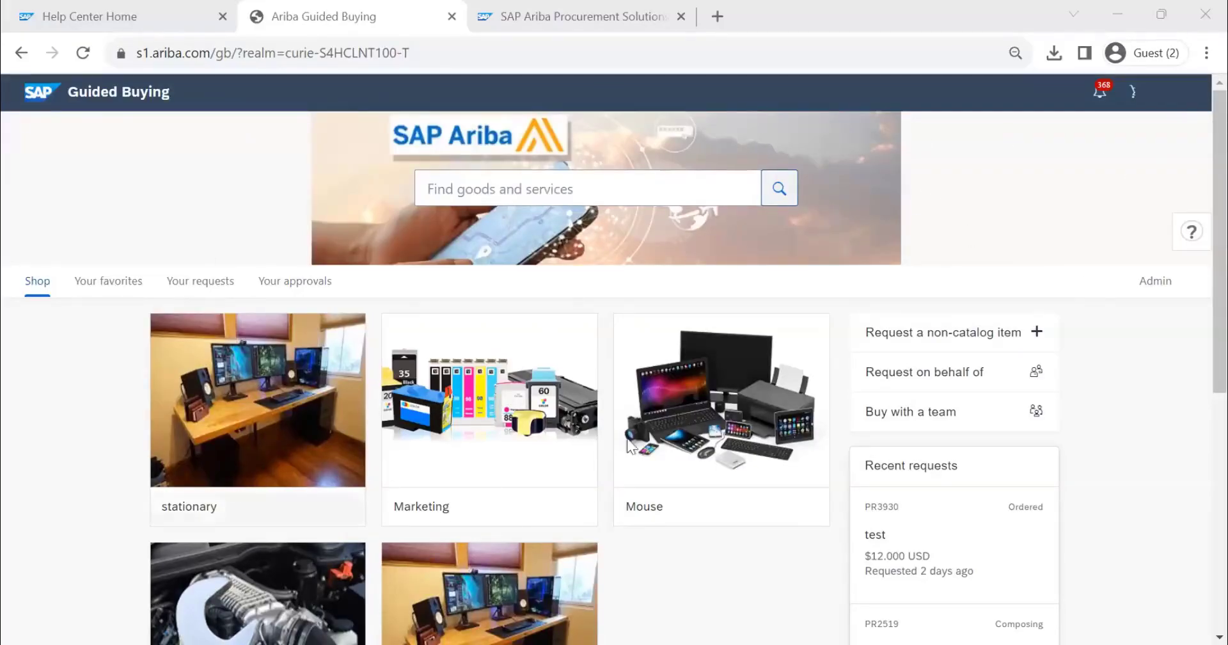
Look over the Guided Buying home page's category tiles, shopping cart and recent requests
{"action": "scroll", "coordinate": [490, 384], "scroll_direction": "down", "scroll_amount": 2}
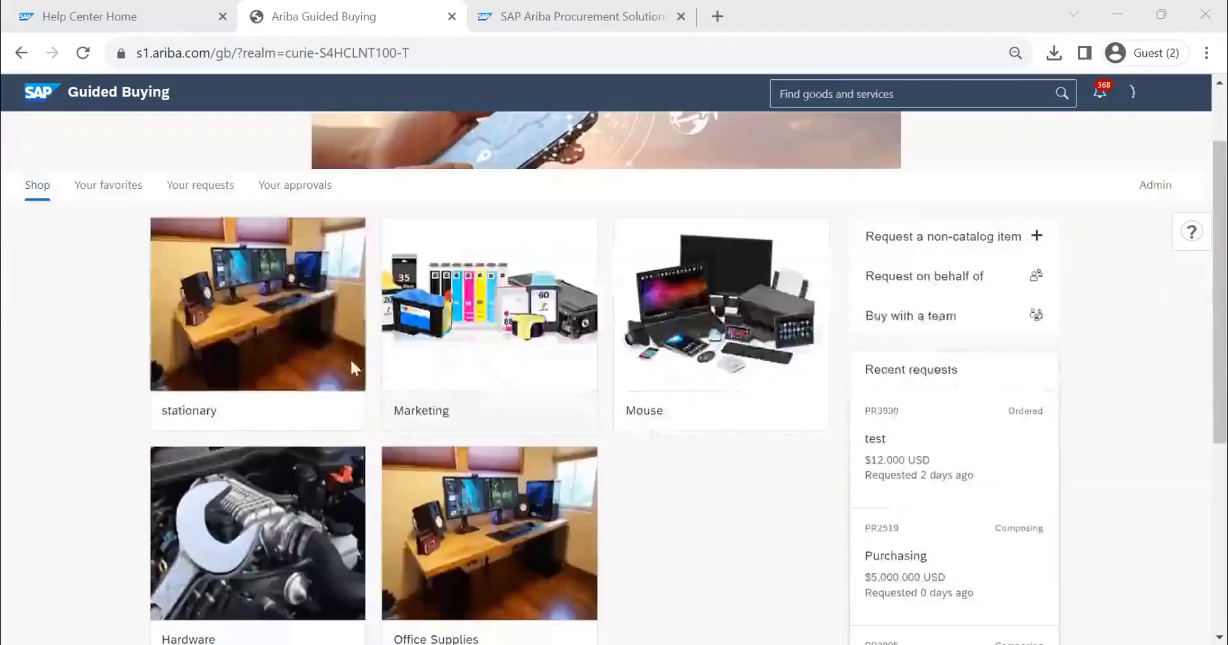
{"action": "scroll", "coordinate": [350, 358], "scroll_direction": "up", "scroll_amount": 2}
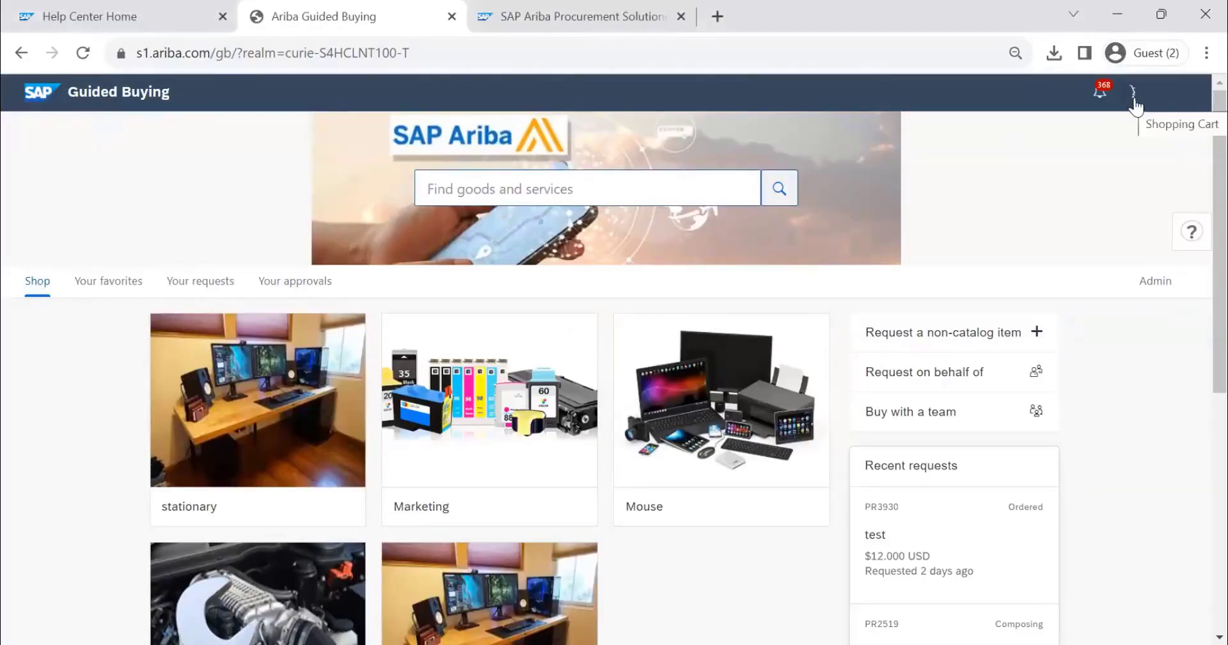
{"action": "scroll", "coordinate": [704, 256], "scroll_direction": "down", "scroll_amount": 3}
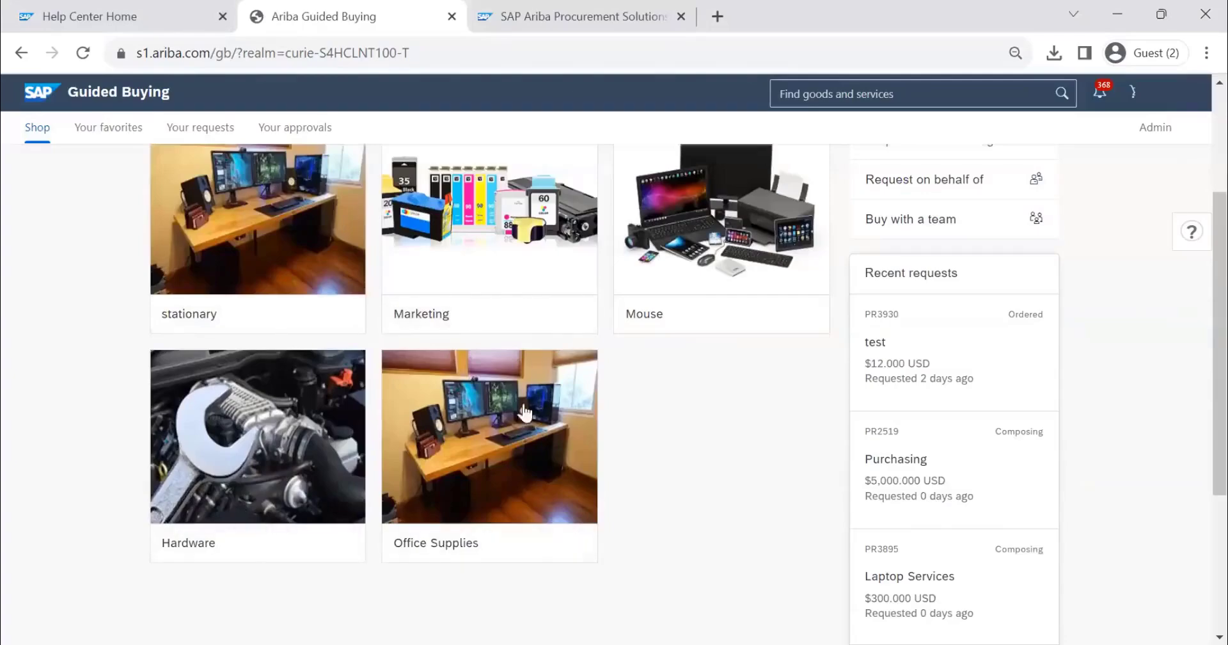
{"action": "scroll", "coordinate": [627, 387], "scroll_direction": "up", "scroll_amount": 3}
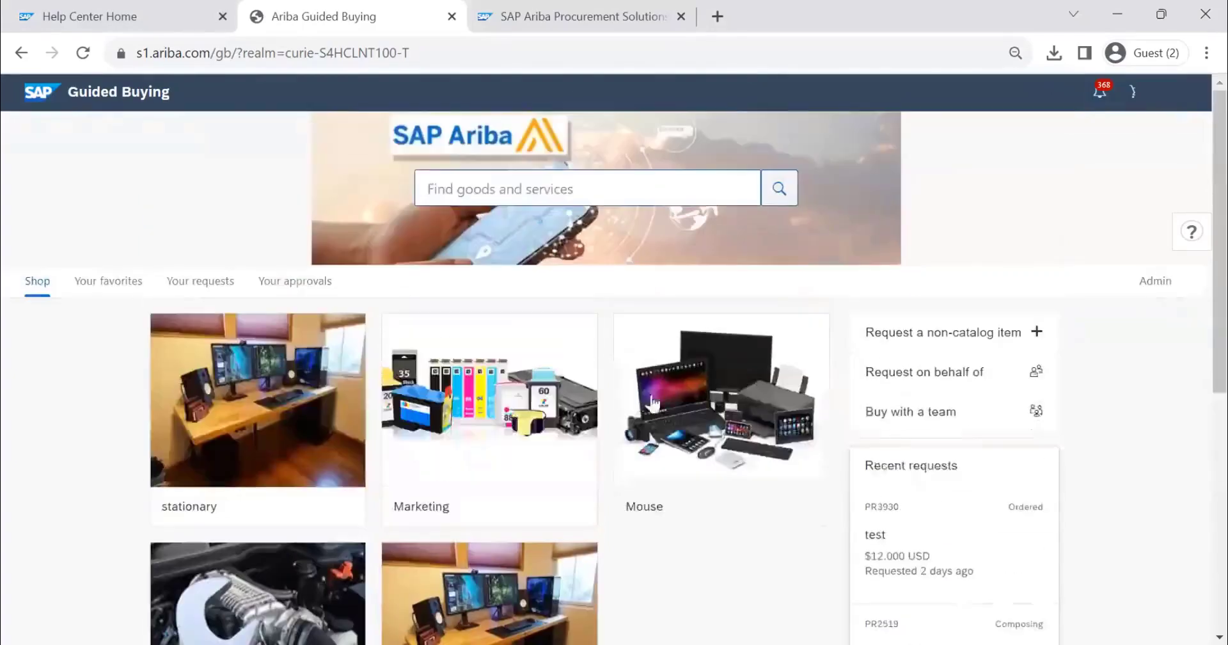
Go to the Guided Buying administration page and open landing page management using the UI
{"action": "left_click", "coordinate": [1157, 283]}
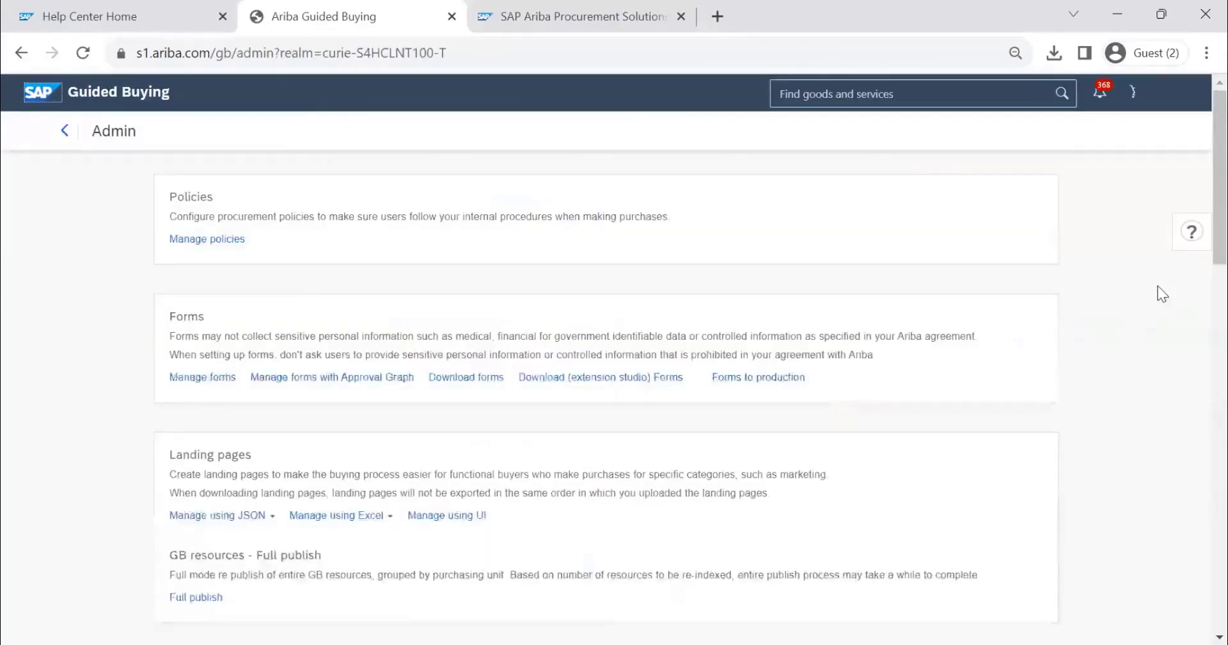
{"action": "scroll", "coordinate": [344, 446], "scroll_direction": "down", "scroll_amount": 3}
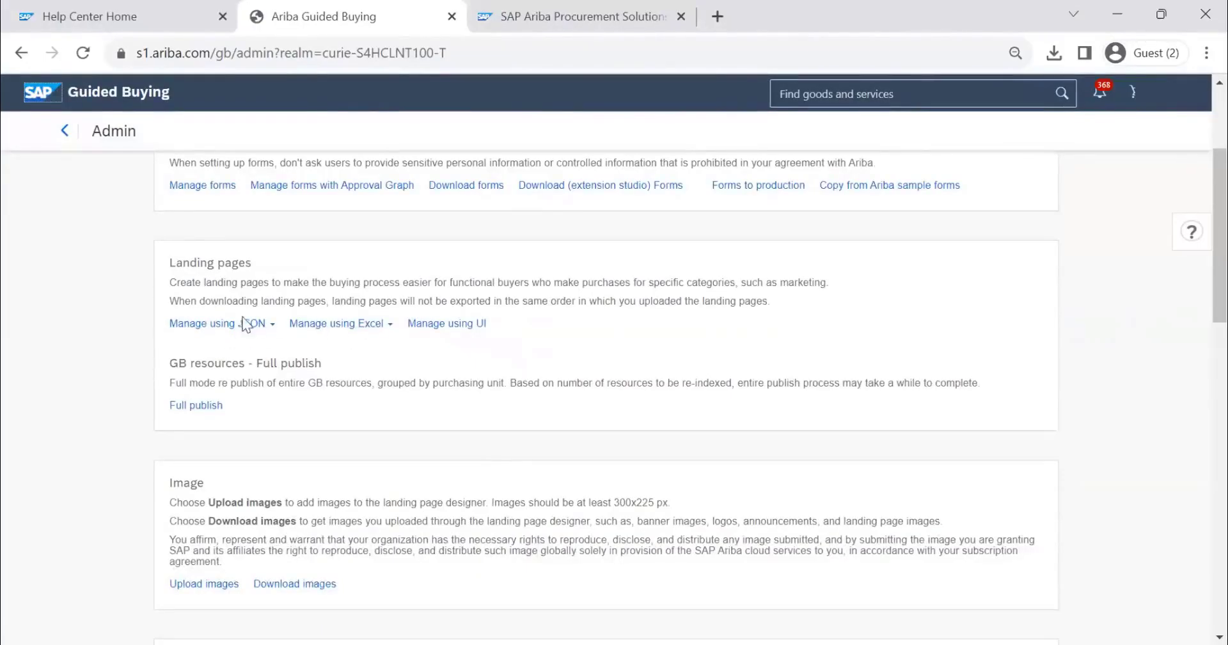
{"action": "left_click", "coordinate": [468, 328]}
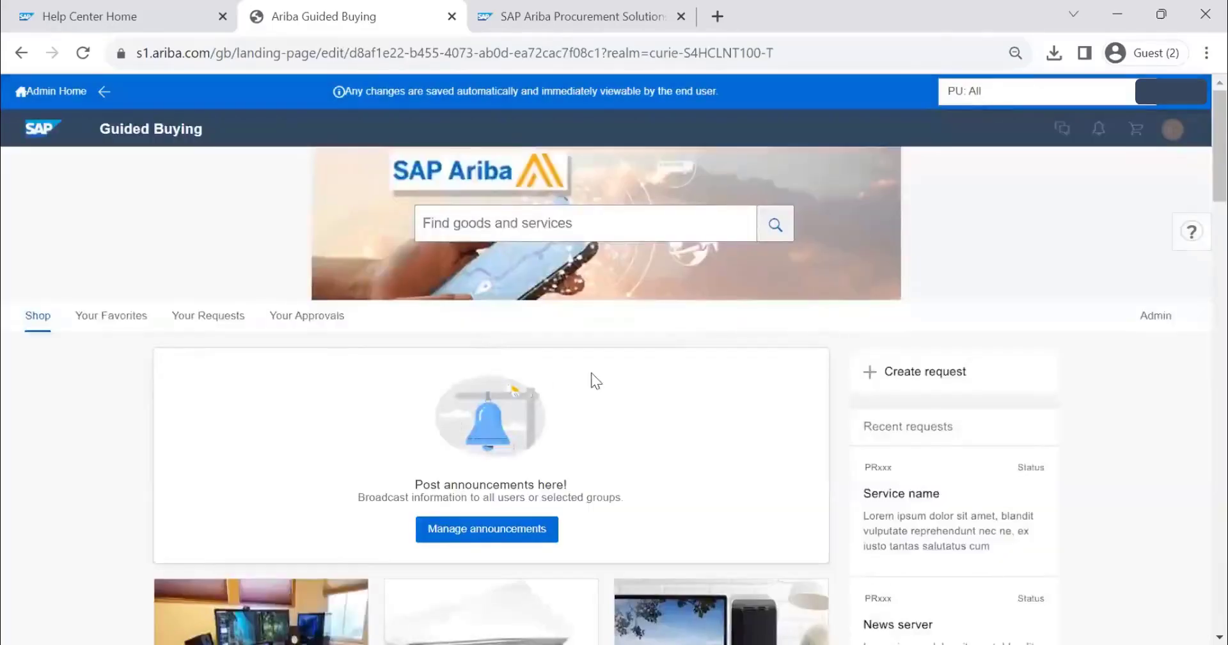
Open the Books landing page for editing and show the options for adding a new tile
{"action": "scroll", "coordinate": [446, 370], "scroll_direction": "down", "scroll_amount": 2}
{"action": "scroll", "coordinate": [639, 402], "scroll_direction": "down", "scroll_amount": 4}
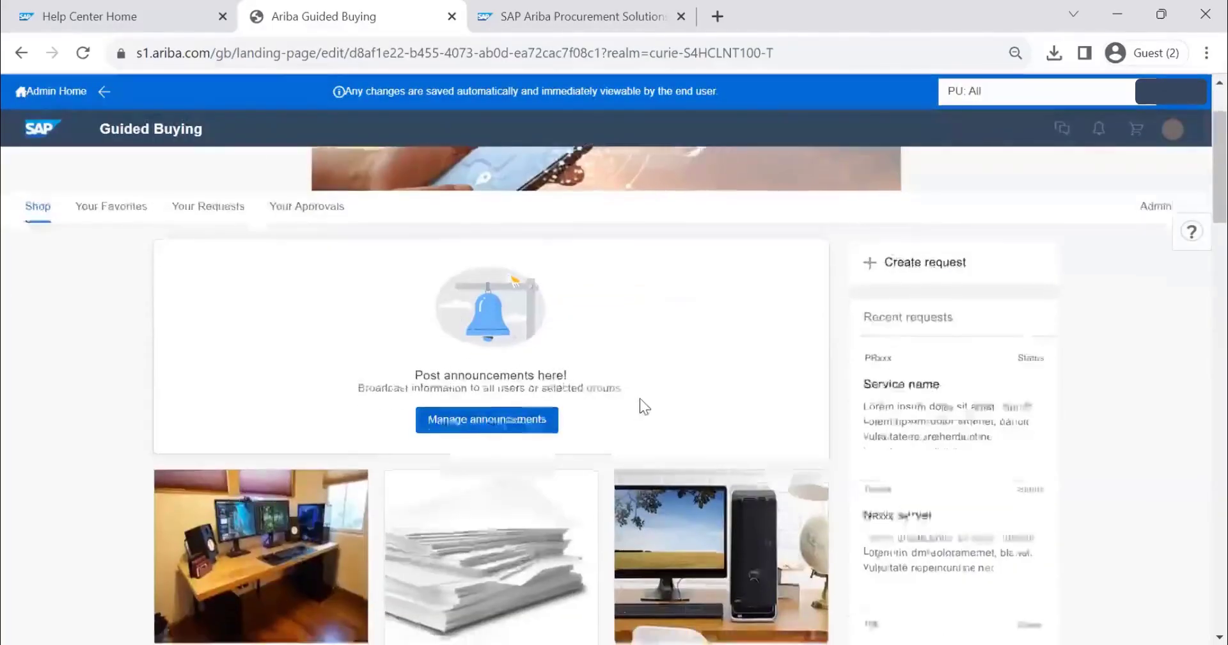
{"action": "scroll", "coordinate": [353, 351], "scroll_direction": "down", "scroll_amount": 1}
{"action": "mouse_move", "coordinate": [507, 334]}
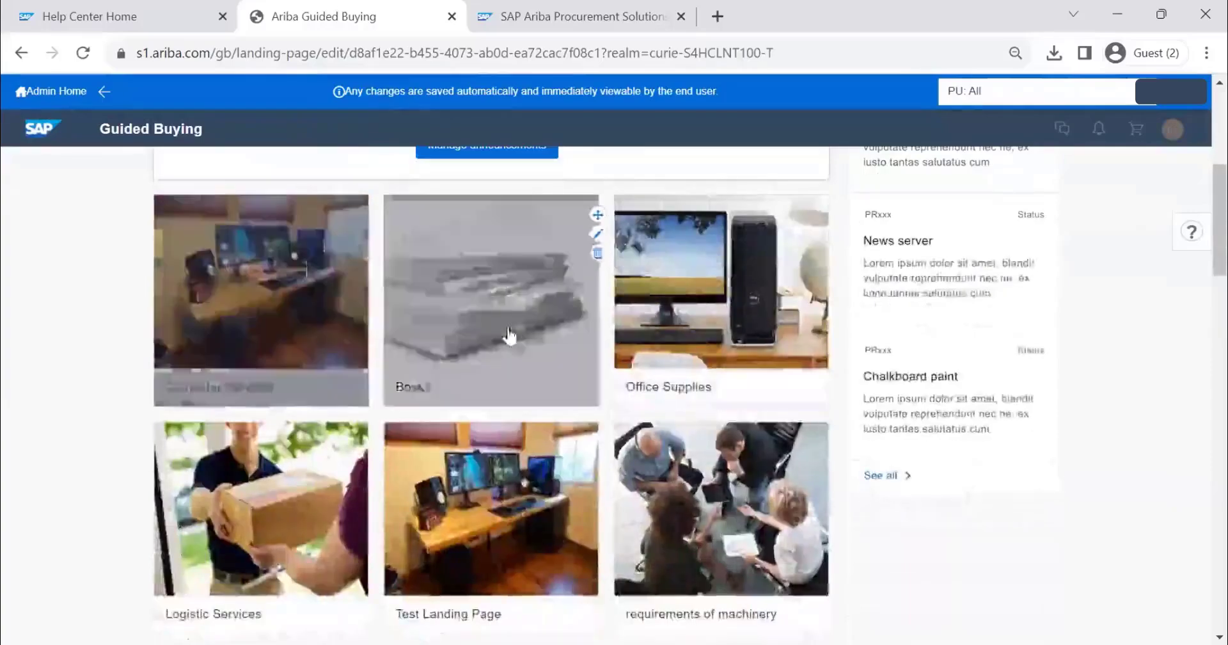
{"action": "left_click", "coordinate": [504, 311]}
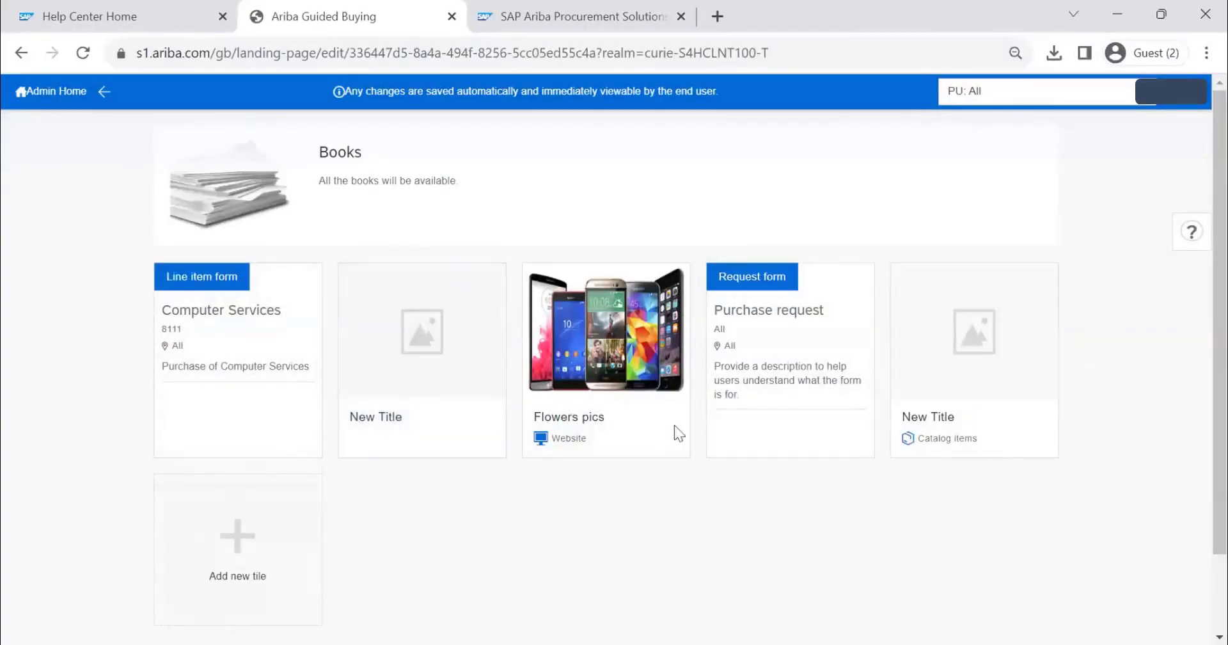
{"action": "scroll", "coordinate": [768, 519], "scroll_direction": "down", "scroll_amount": 3}
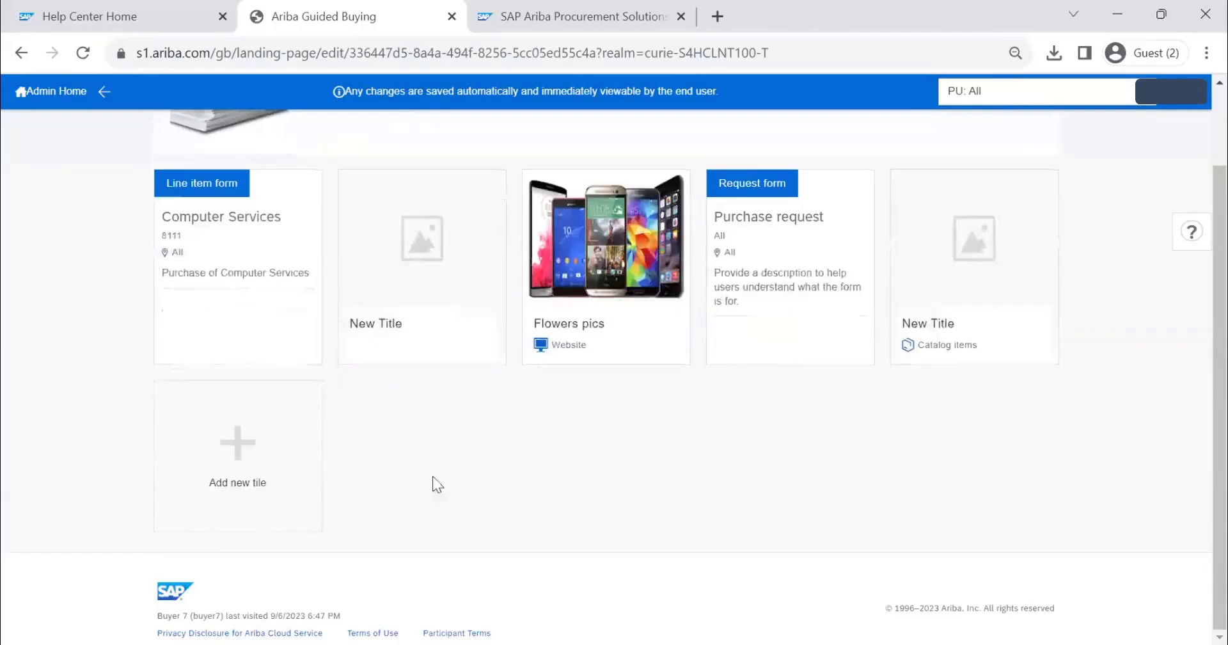
{"action": "mouse_move", "coordinate": [240, 476]}
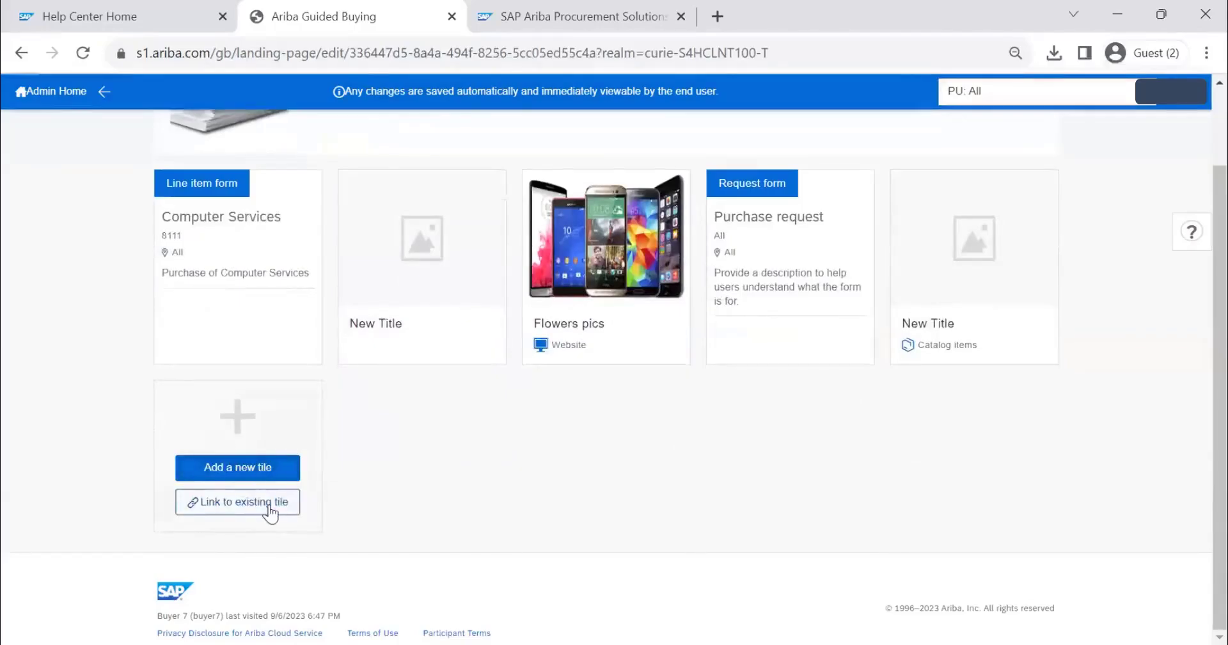